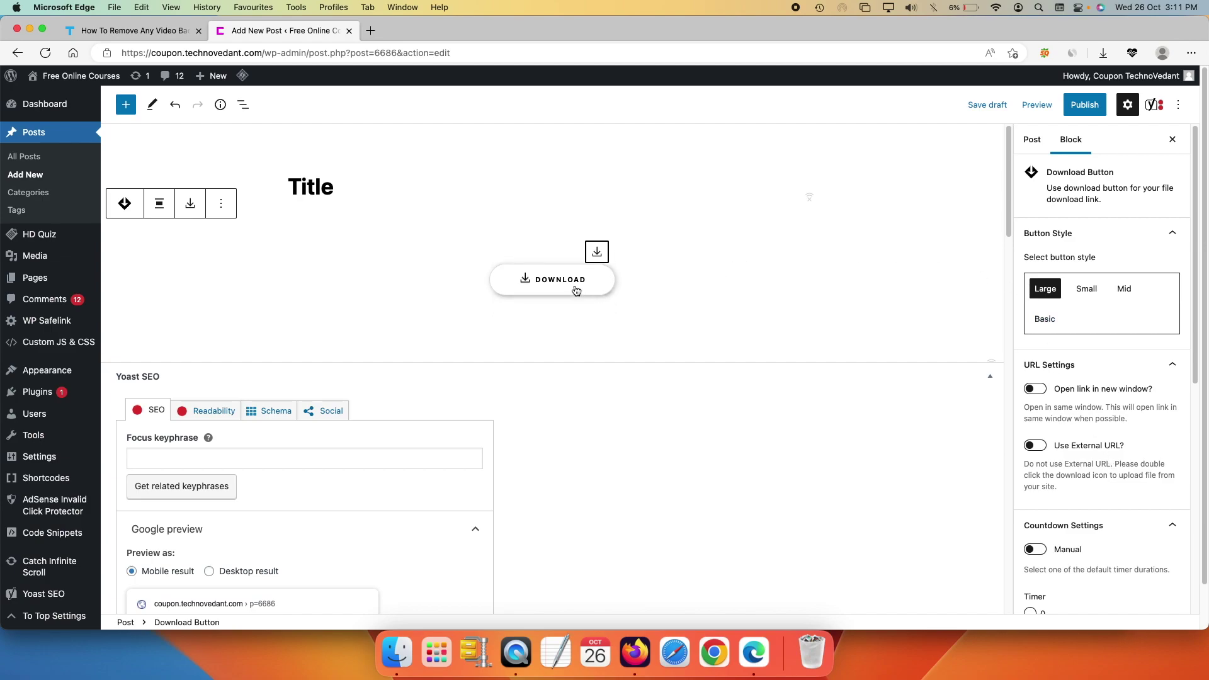
Step: Try the Small, Mid and Basic styles on the download button and return it to Large
left_click(1087, 289)
left_click(1124, 289)
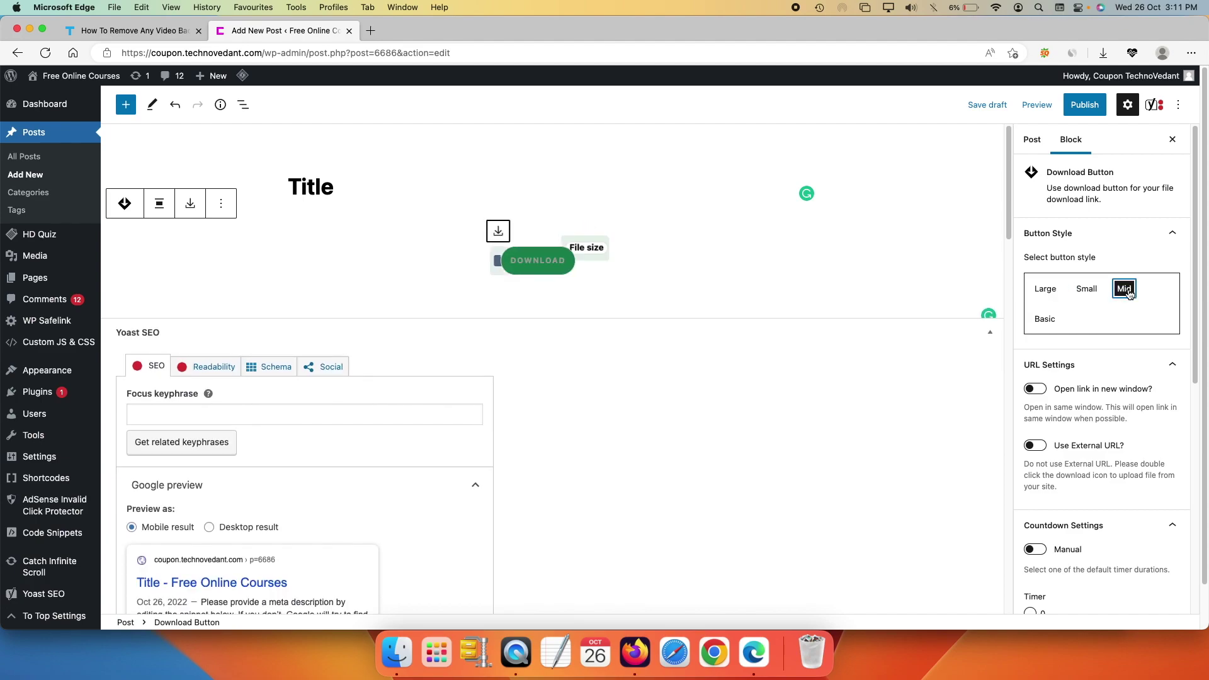
left_click(1047, 320)
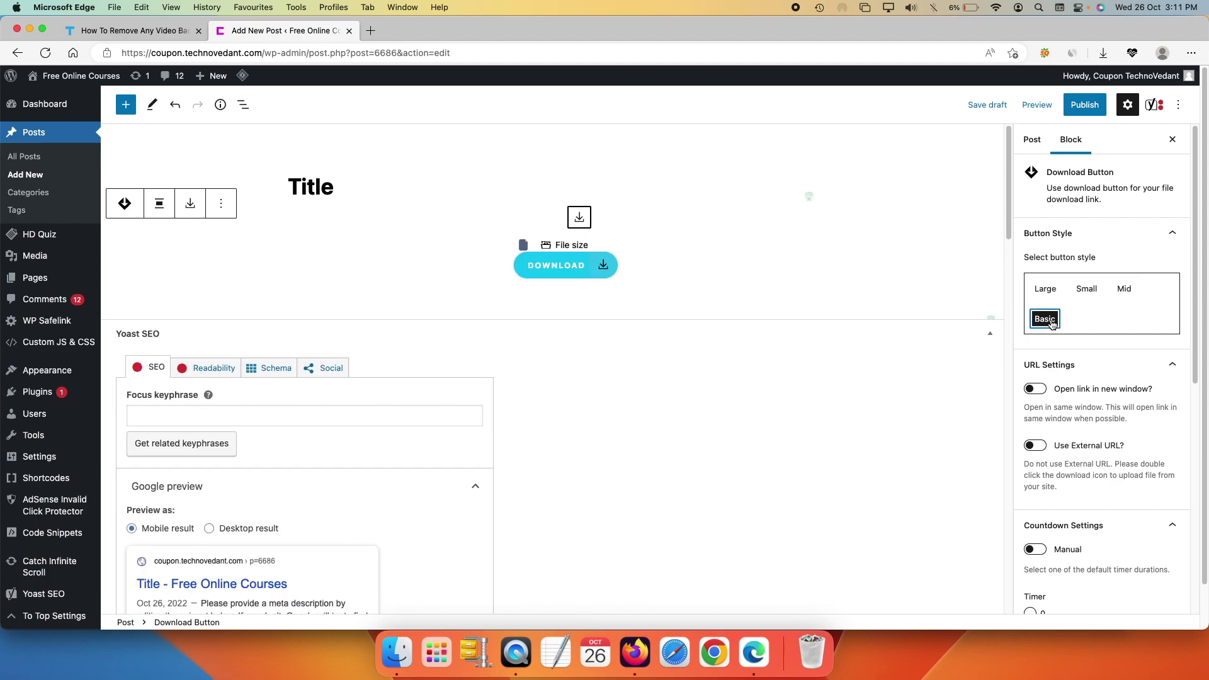
left_click(1046, 288)
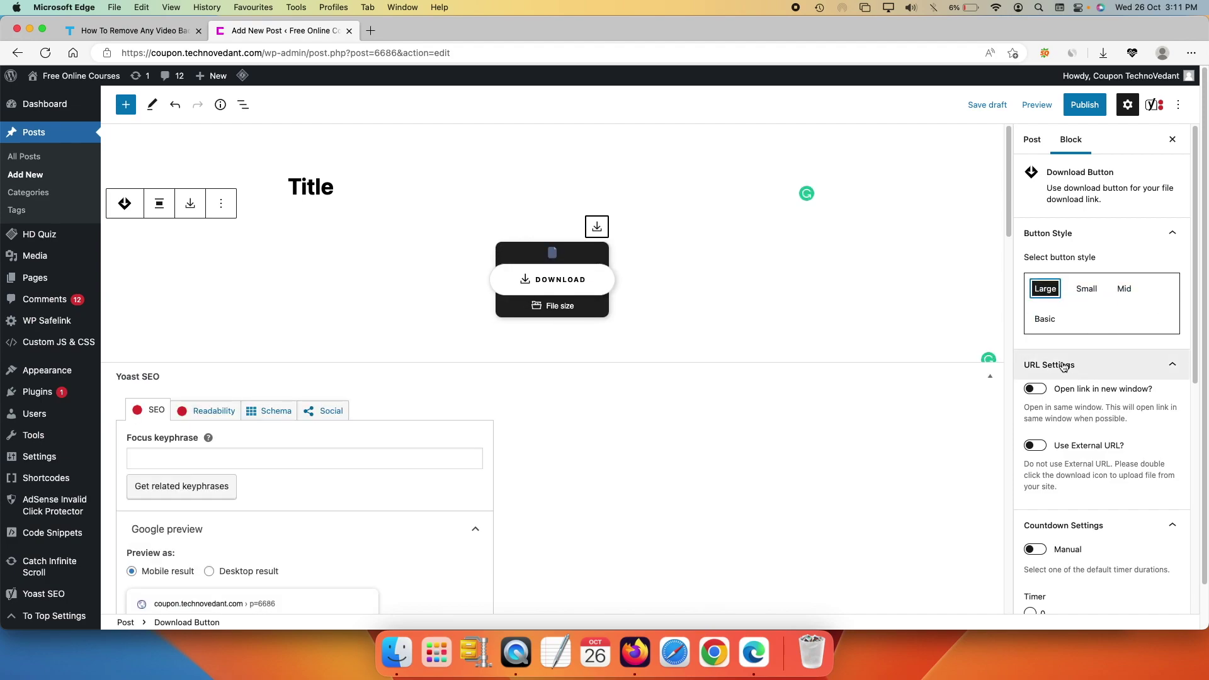
Step: Make the download link open in a new window and enable the use of an external URL
left_click(1036, 390)
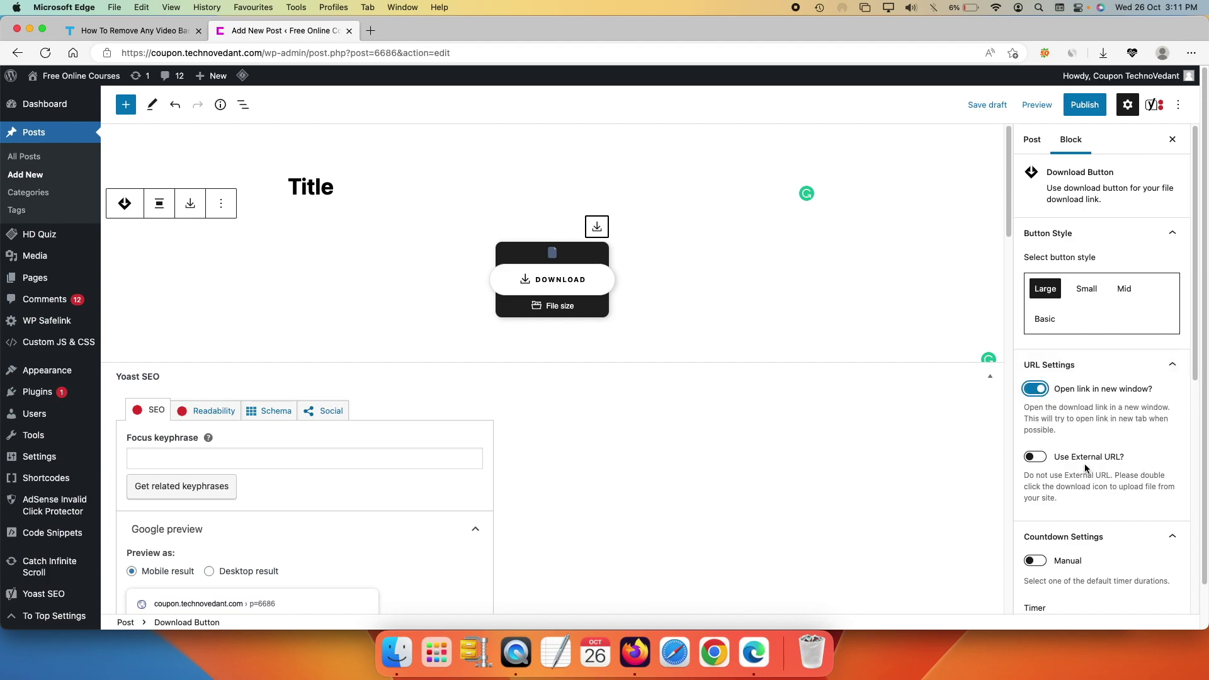
key("Tab")
left_click(1035, 458)
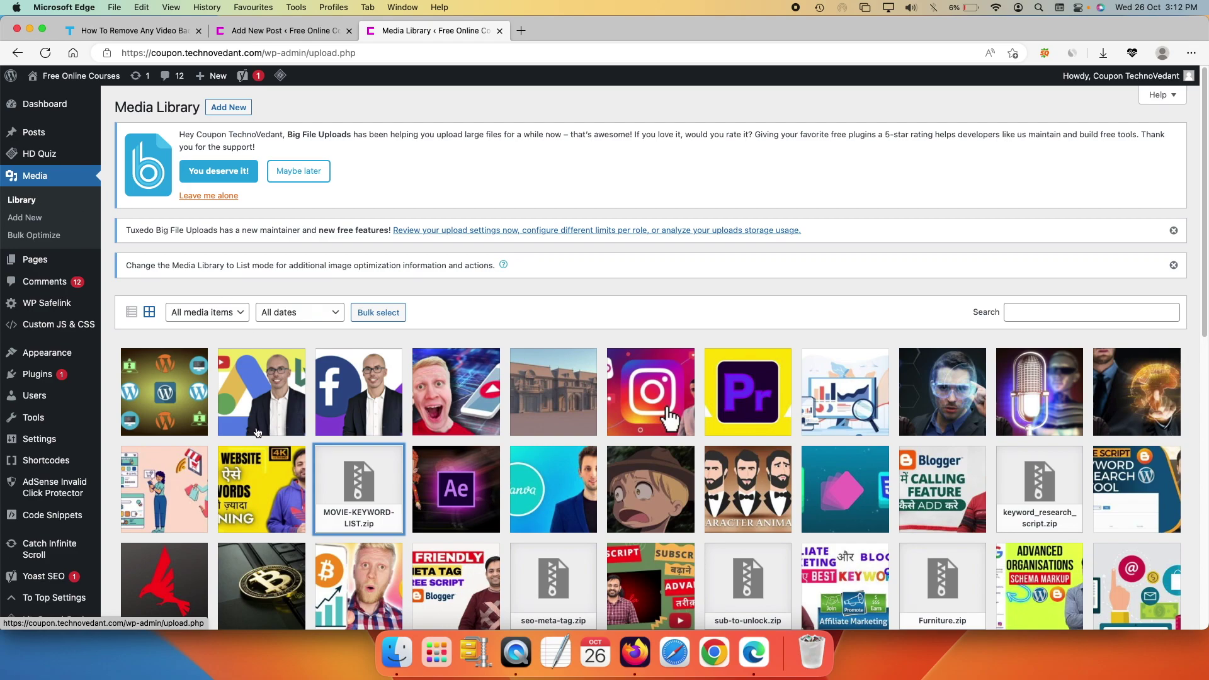
Step: Copy the file URL of MOVIE-KEYWORD-LIST.zip from the media library and paste it as the download button's external URL
left_click(366, 486)
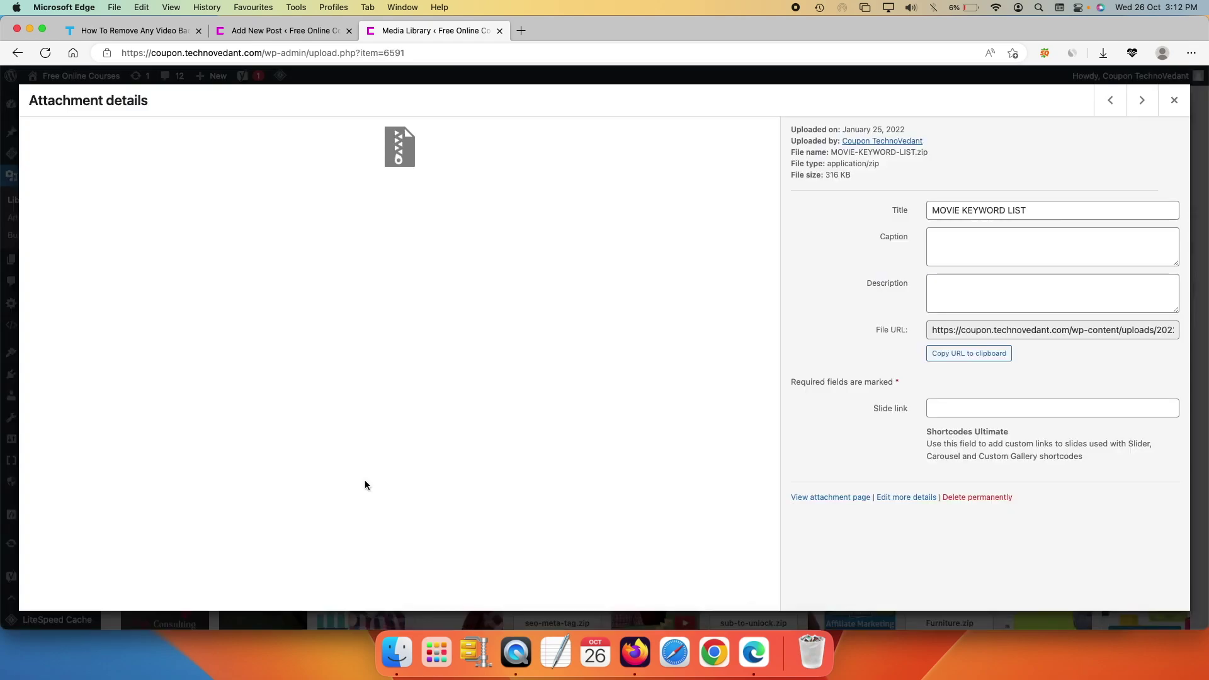
left_click(977, 360)
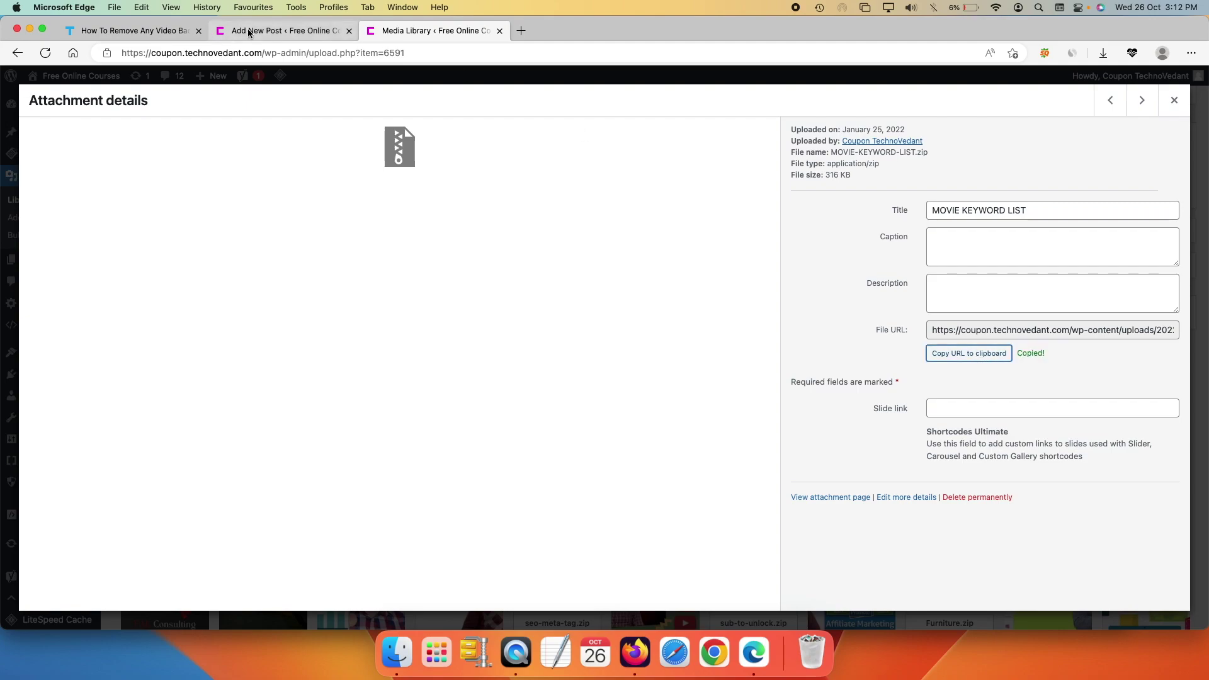
left_click(284, 30)
left_click(1047, 521)
key("super+v")
Step: Try the manual countdown option, switch back to the default durations and select 60 seconds
scroll(1181, 433, "down", 4)
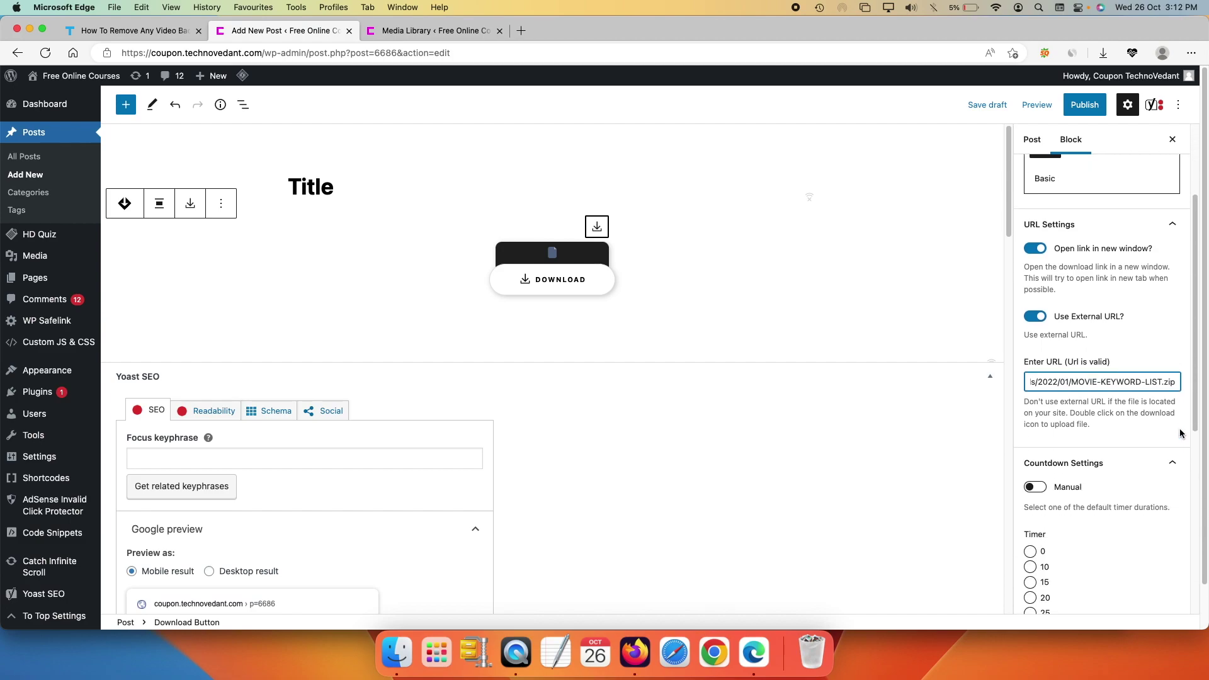
scroll(1181, 433, "down", 3)
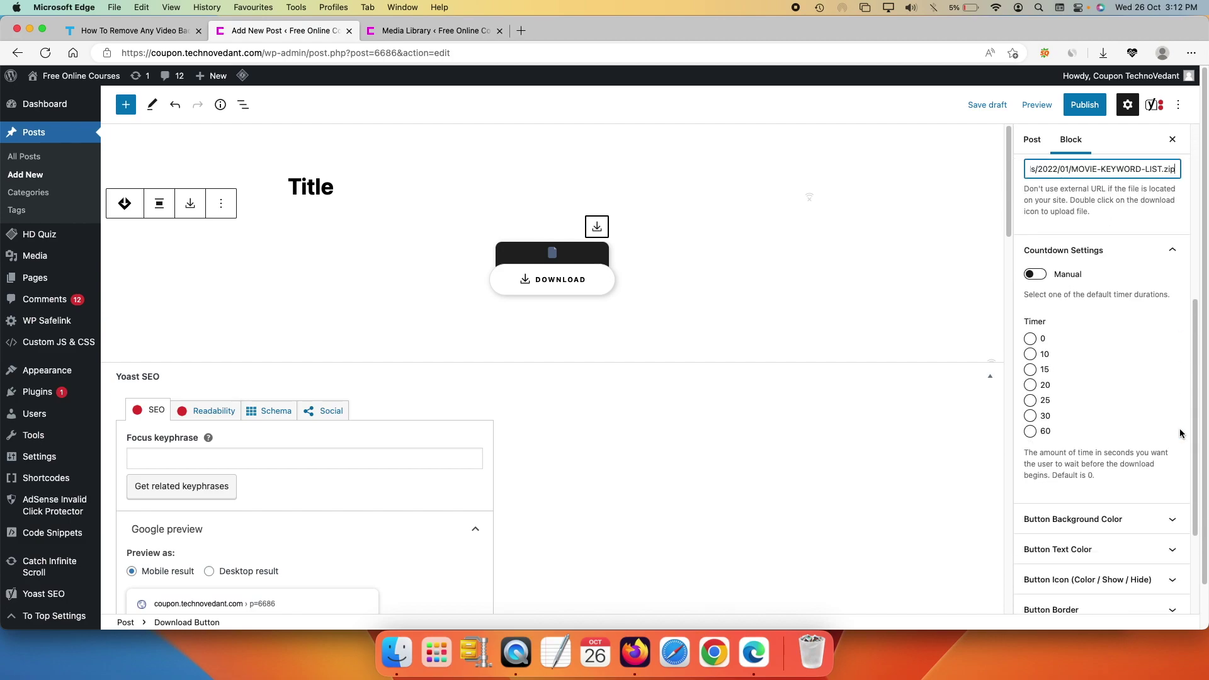
left_click(1070, 273)
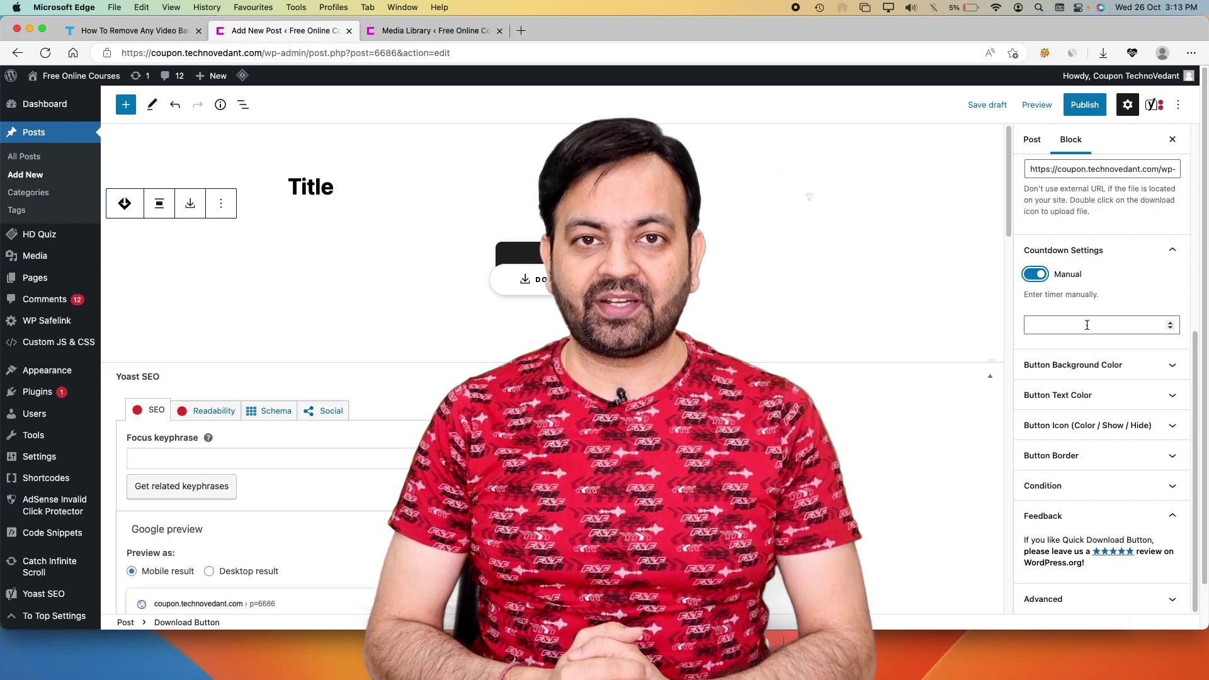
left_click(1043, 280)
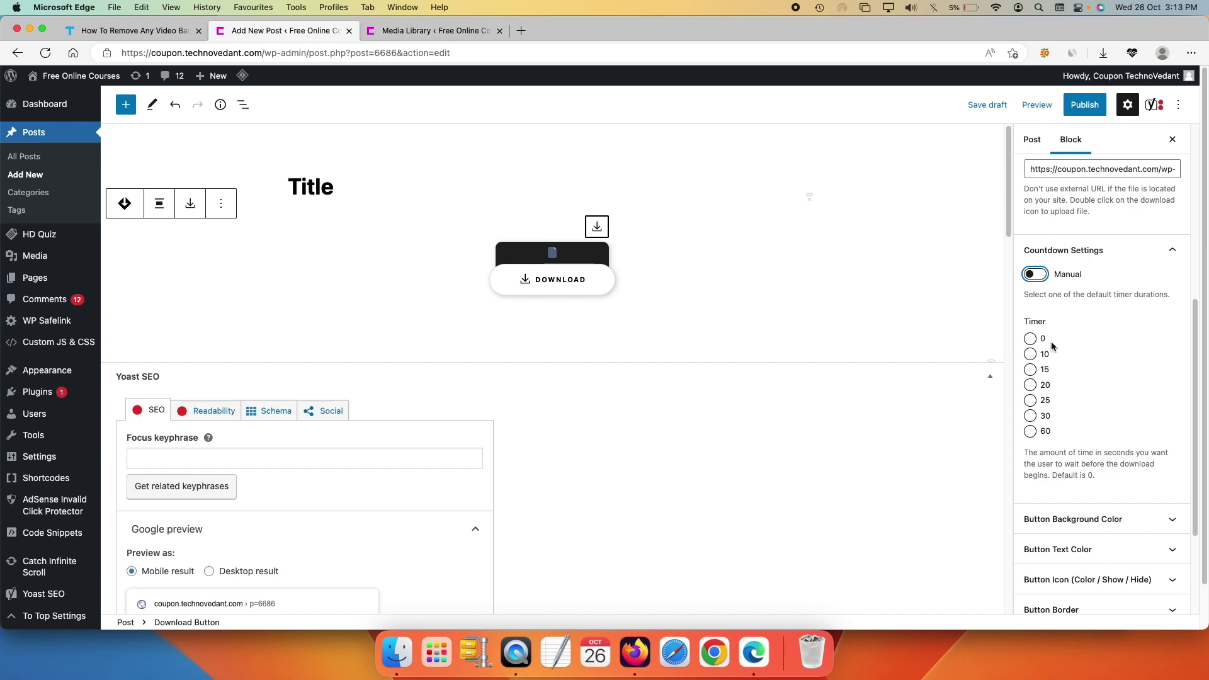
left_click(1031, 431)
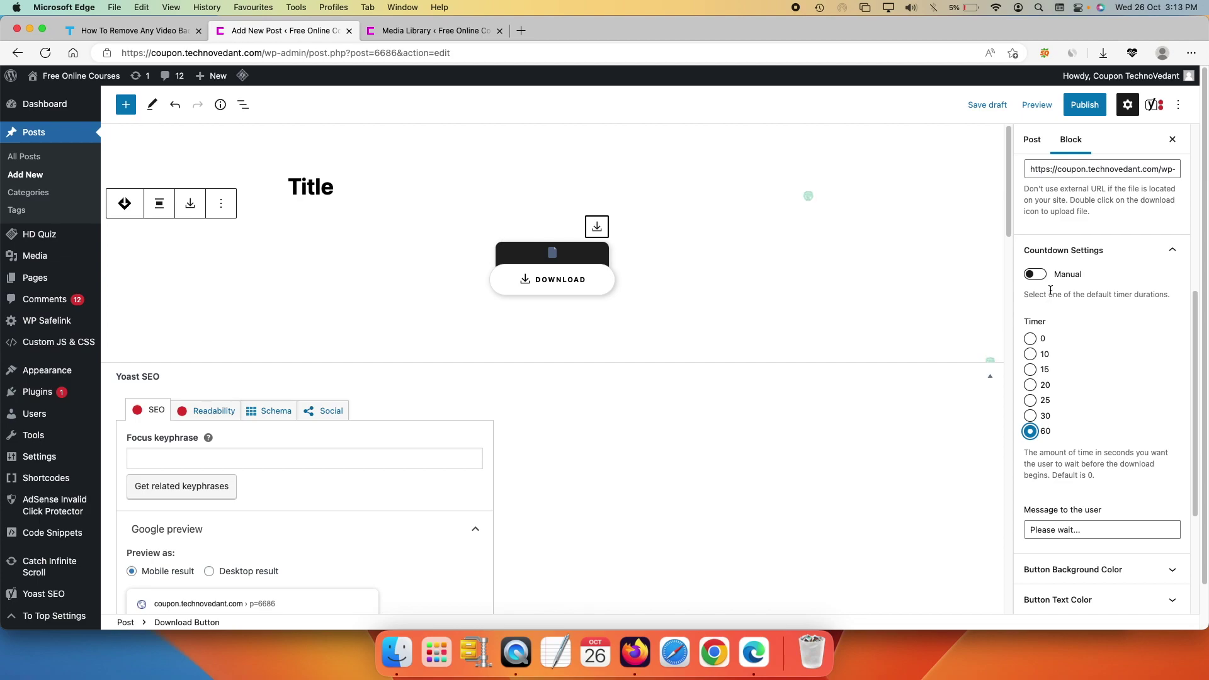
Step: Switch the countdown to manual entry and set the timer to 5 seconds
left_click(1038, 275)
key("Tab")
type("5")
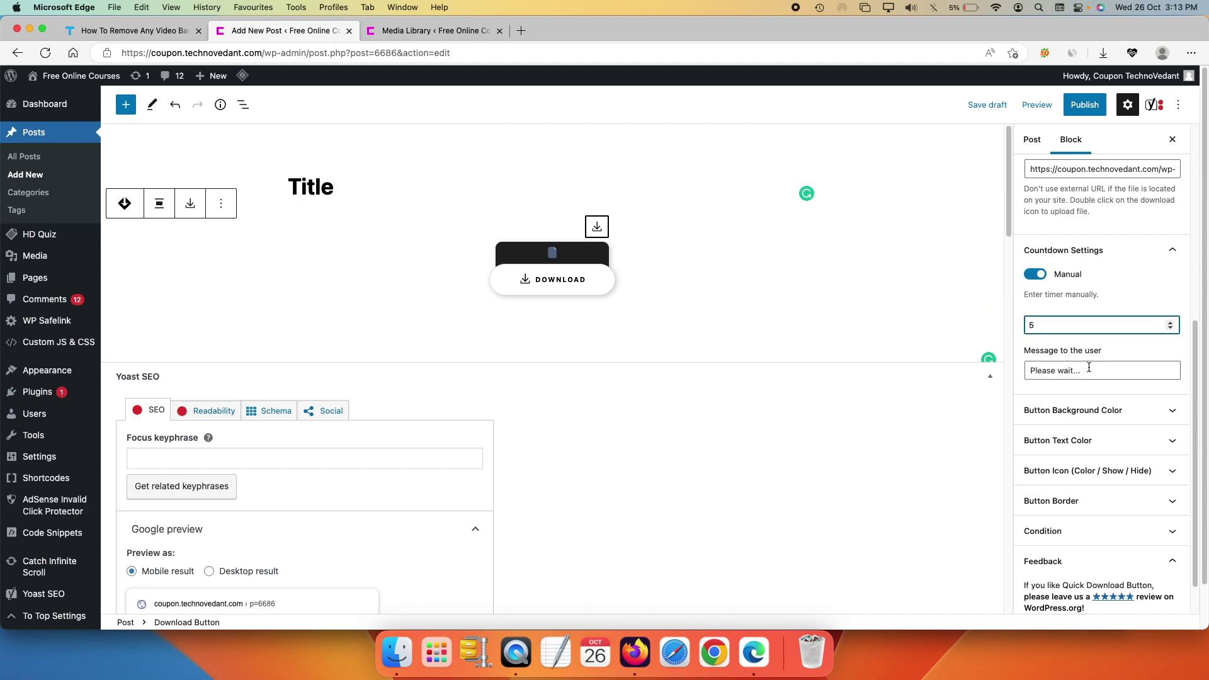
triple_click(1094, 376)
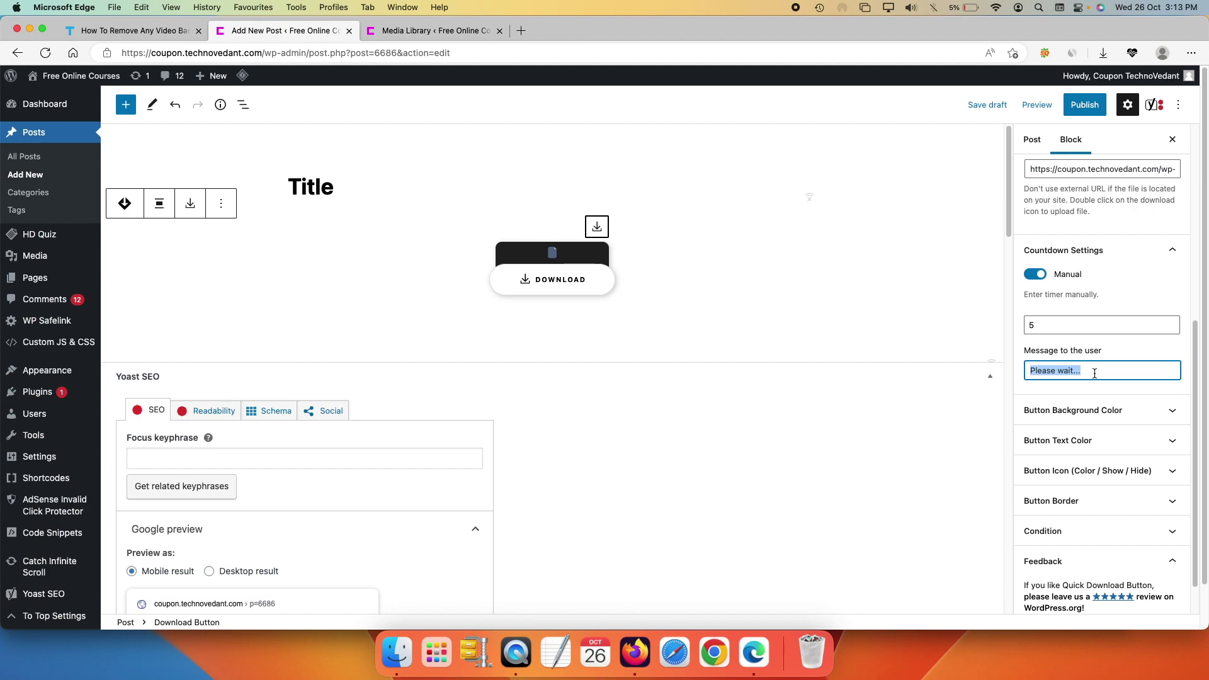
left_click(1171, 250)
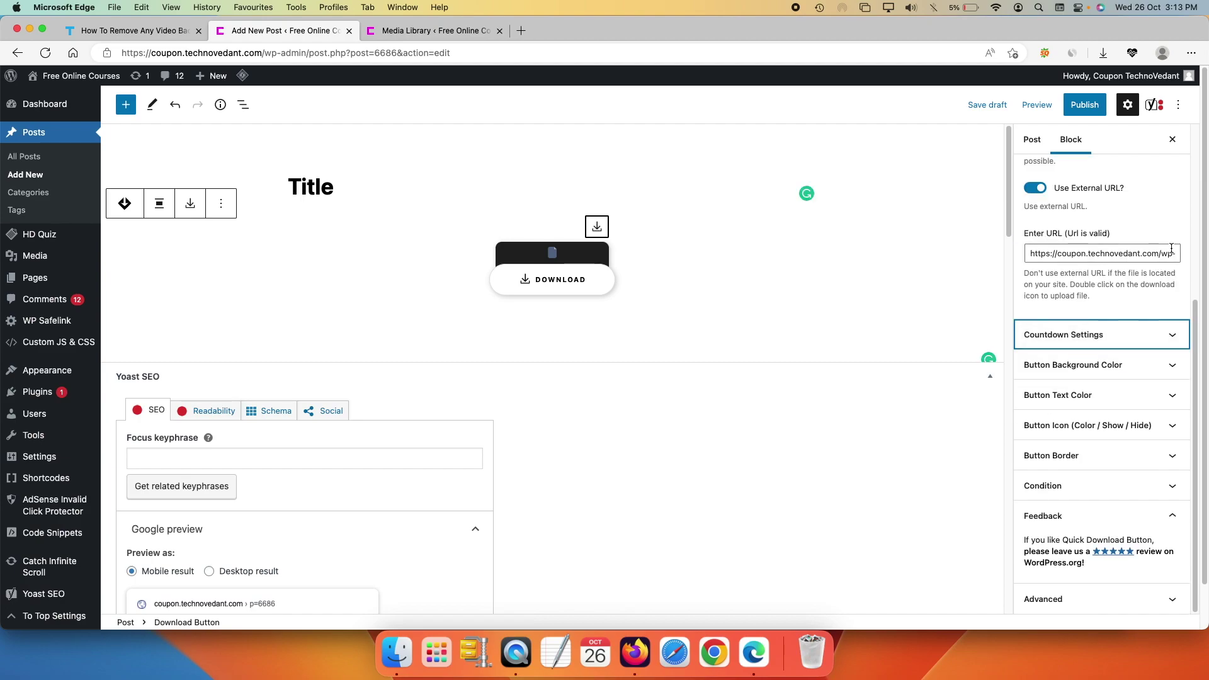
Step: Try several preset background colors on the download button and set it to light blue
left_click(1169, 367)
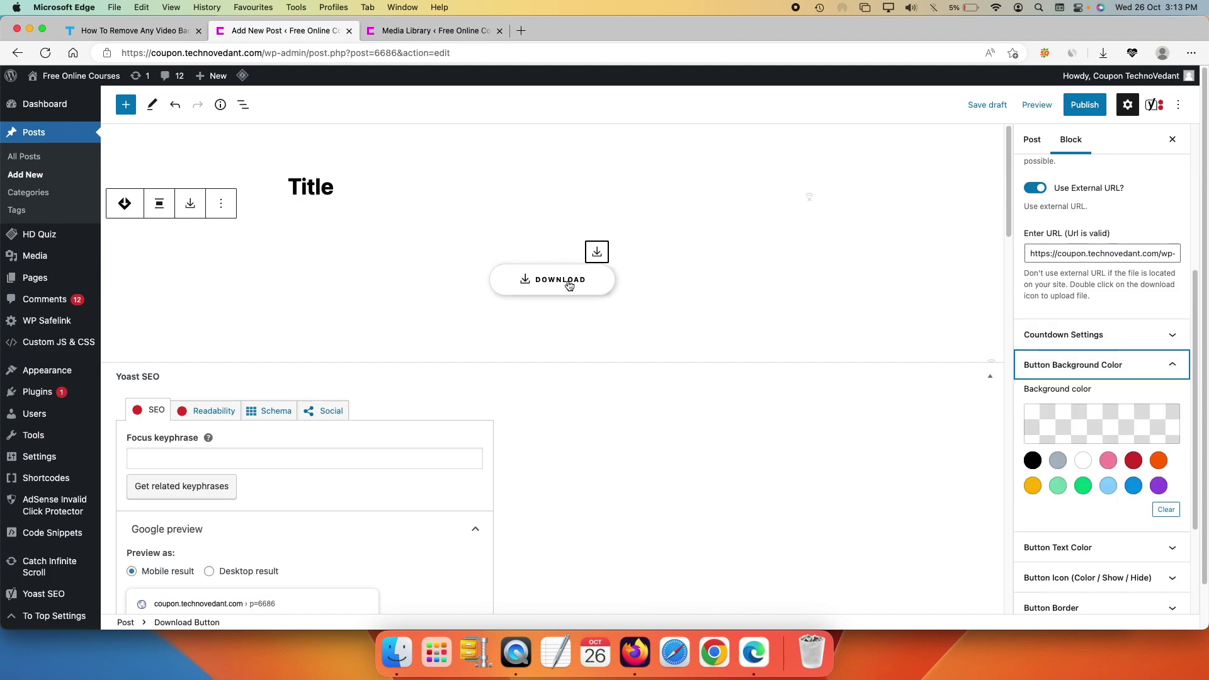
left_click(1158, 486)
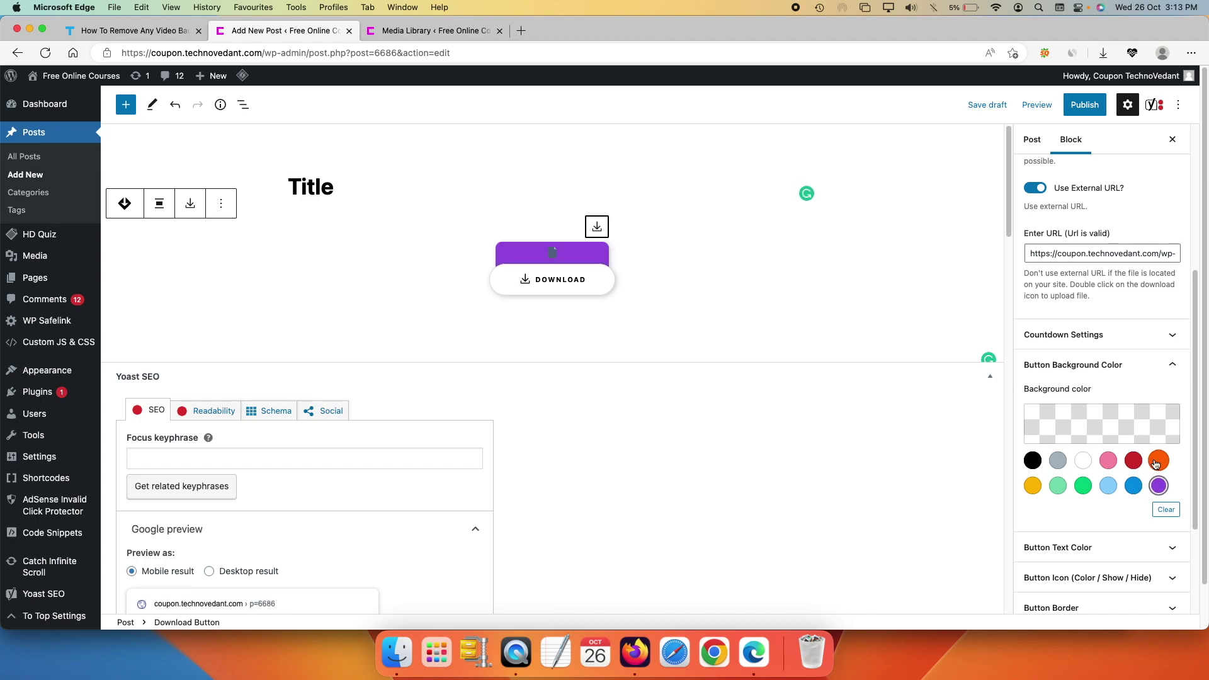
left_click(1159, 460)
left_click(1134, 461)
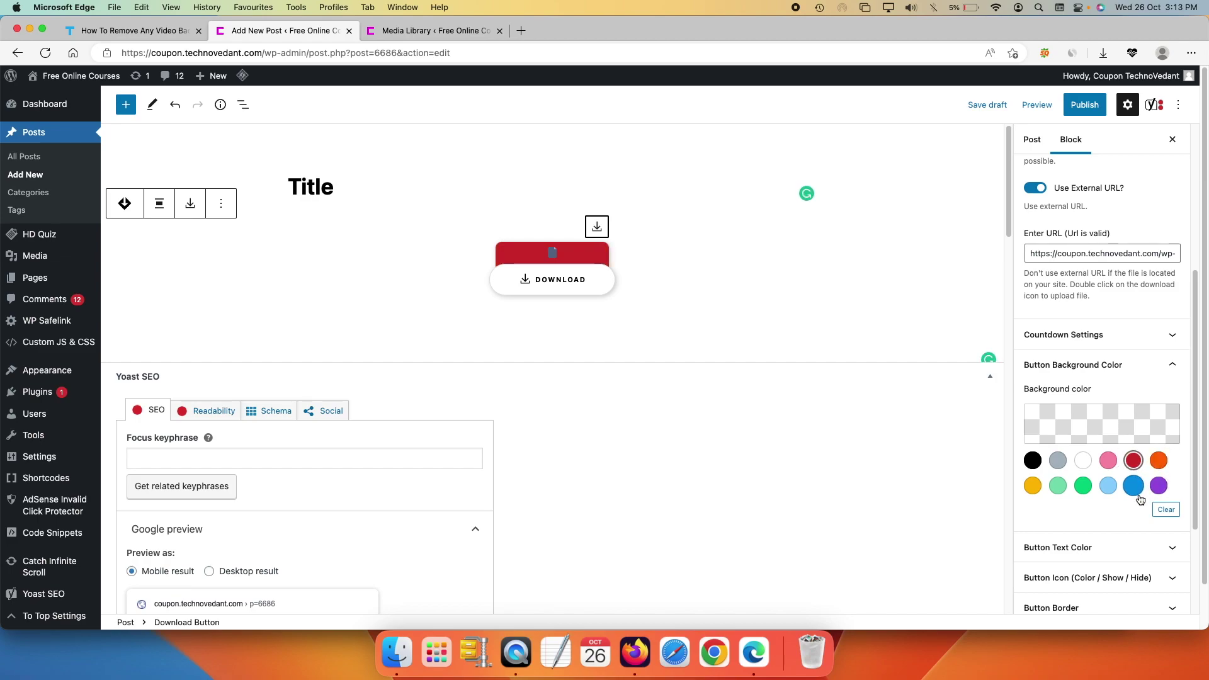
left_click(1133, 486)
left_click(1108, 486)
left_click(1170, 366)
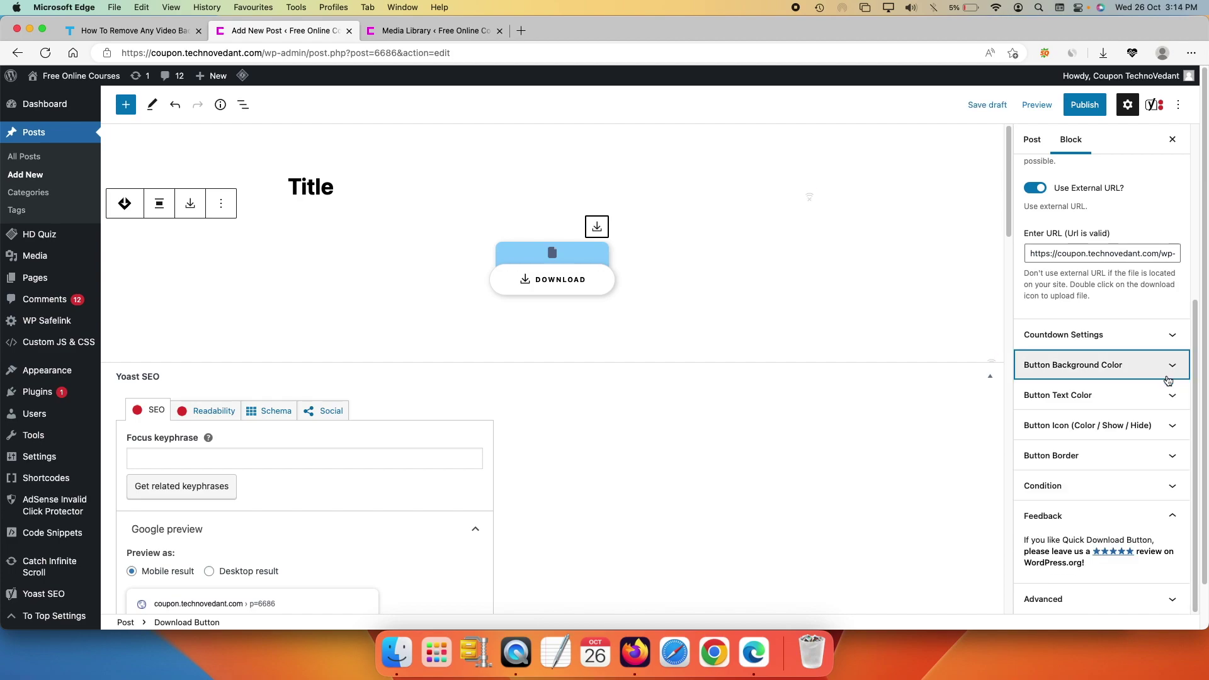
Step: Set the download button's text color to purple
left_click(1172, 395)
left_click(1133, 515)
left_click(1159, 516)
left_click(1121, 395)
Step: Hide the file icon and the file size on the download button
left_click(1120, 424)
scroll(1119, 460, "down", 5)
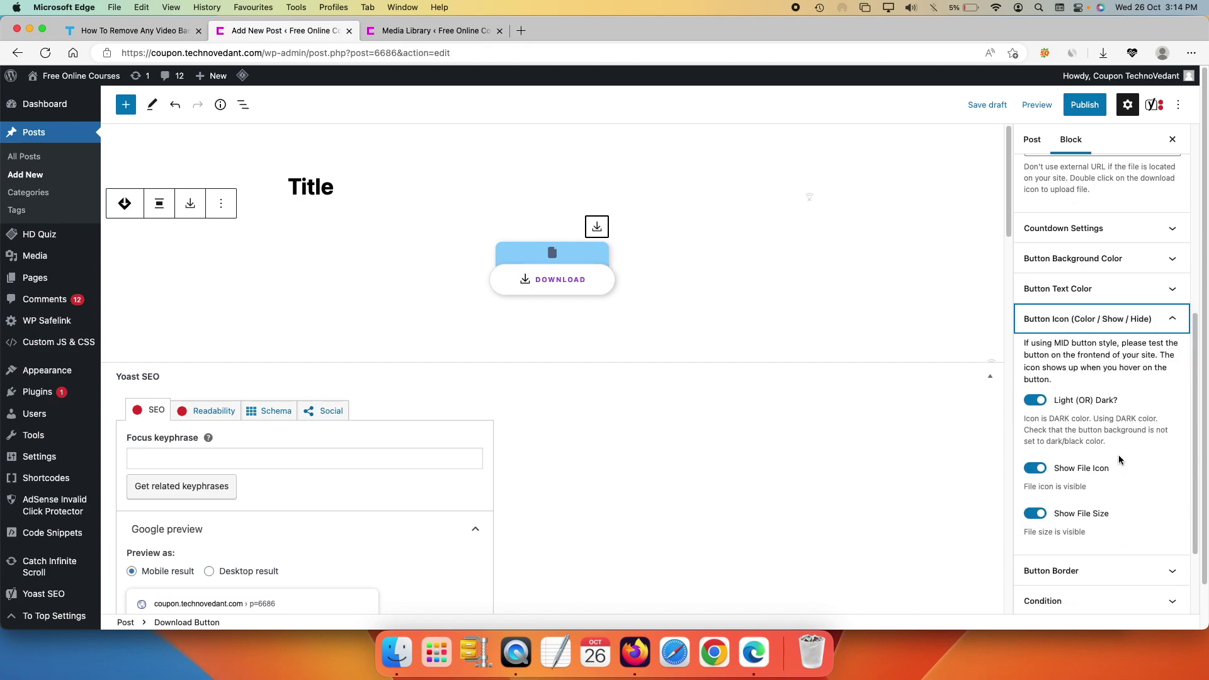
left_click(1035, 357)
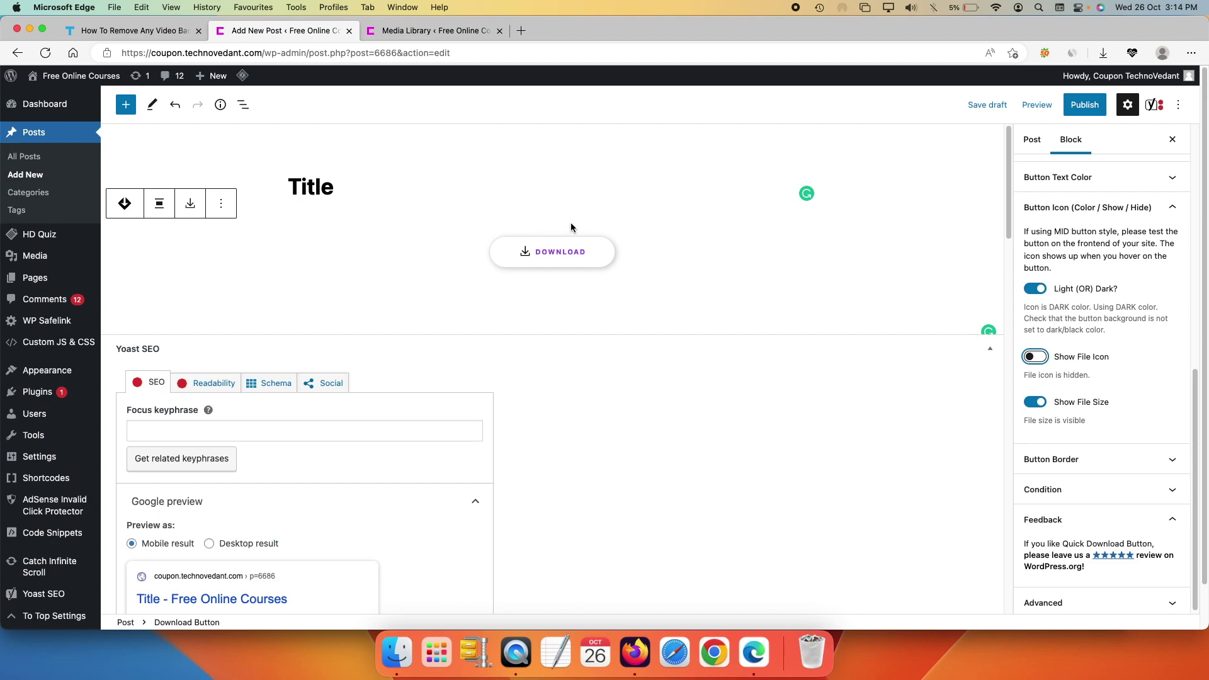
left_click(1038, 403)
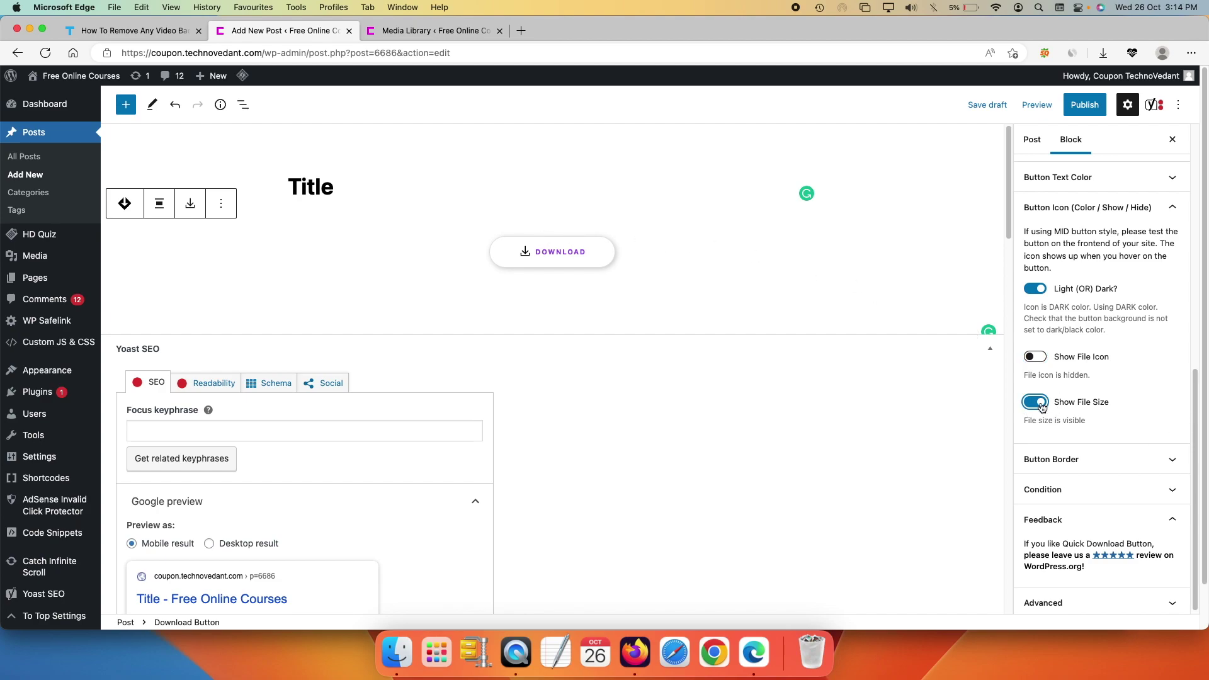
Step: Try switching the button icon between light and dark, and leave it dark
left_click(1035, 290)
left_click(1036, 291)
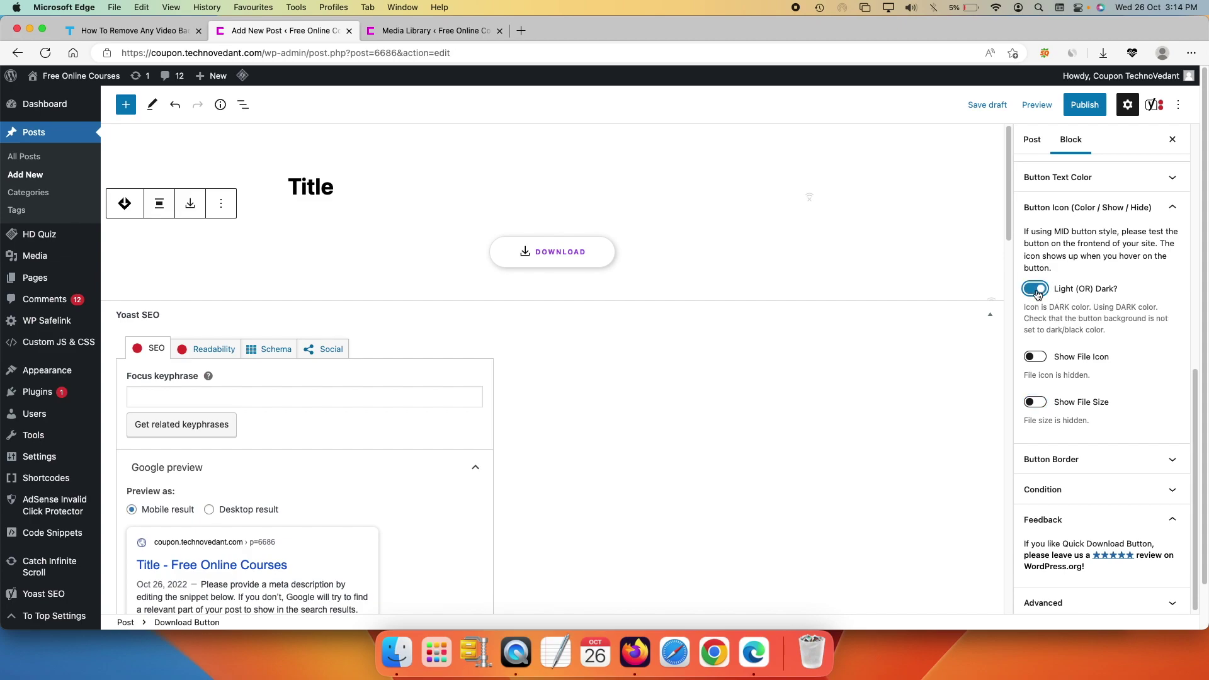
left_click(1036, 290)
left_click(1036, 291)
left_click(1036, 291)
left_click(1036, 291)
Step: Give the download button a dotted blue (0000FF) border with a width of 3
scroll(1107, 282, "down", 1)
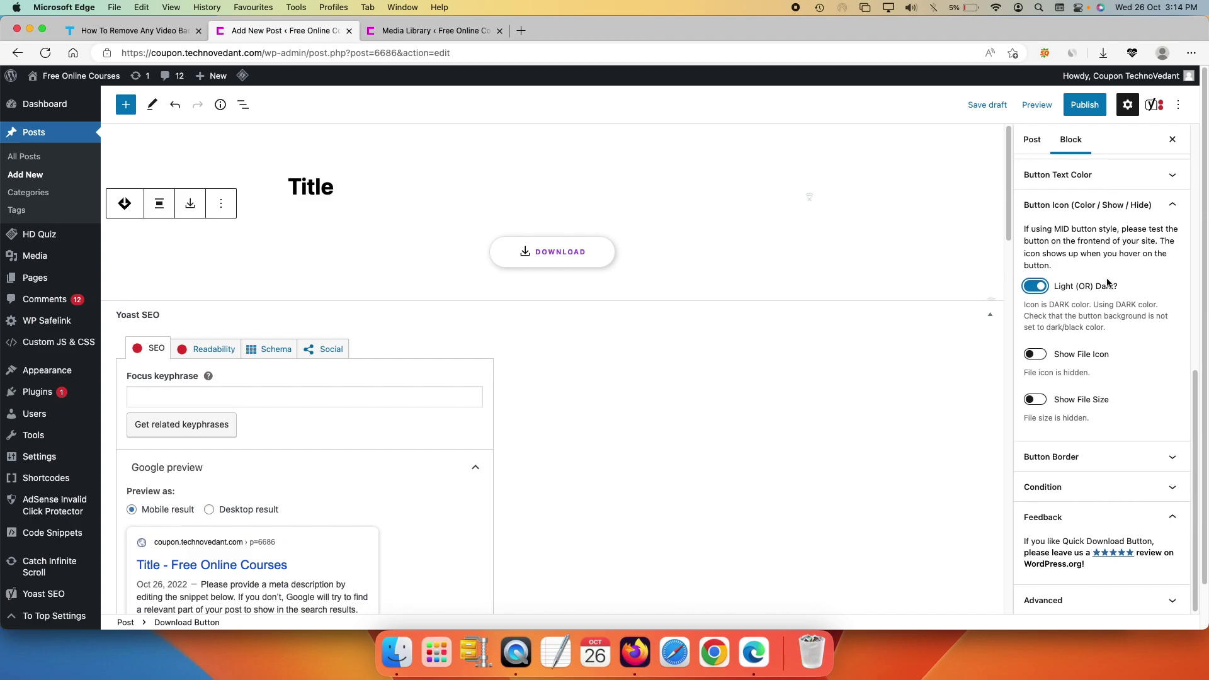
left_click(1055, 456)
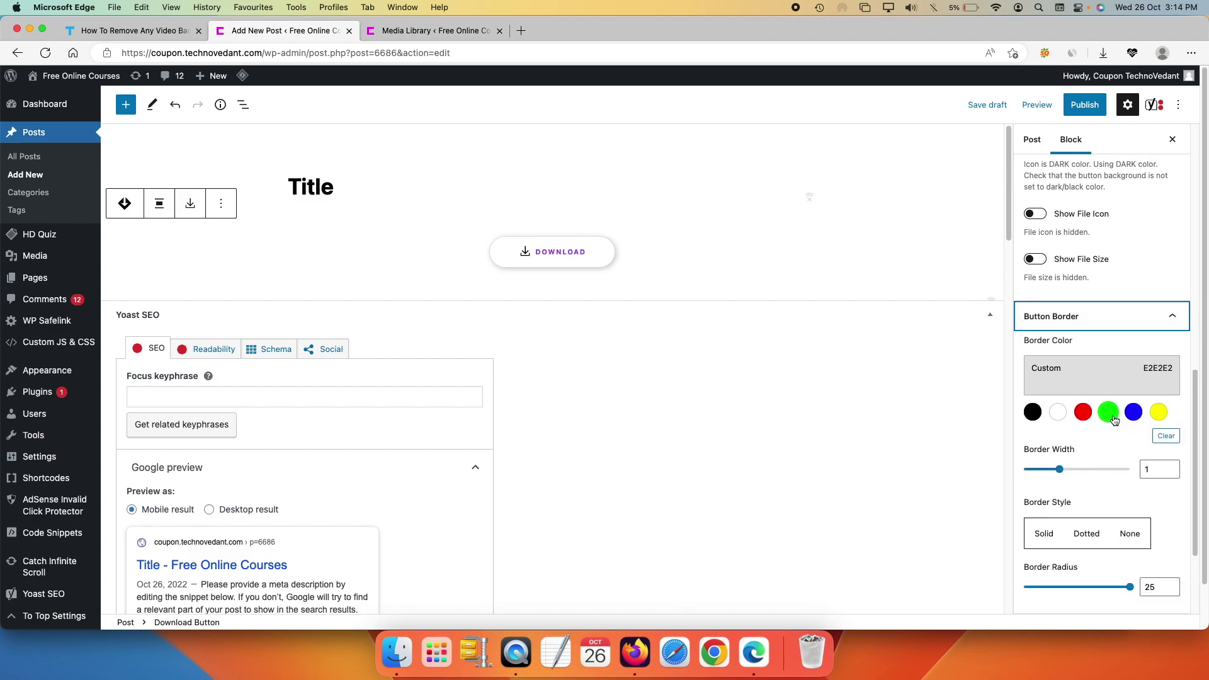
scroll(1113, 420, "down", 2)
left_click(1044, 474)
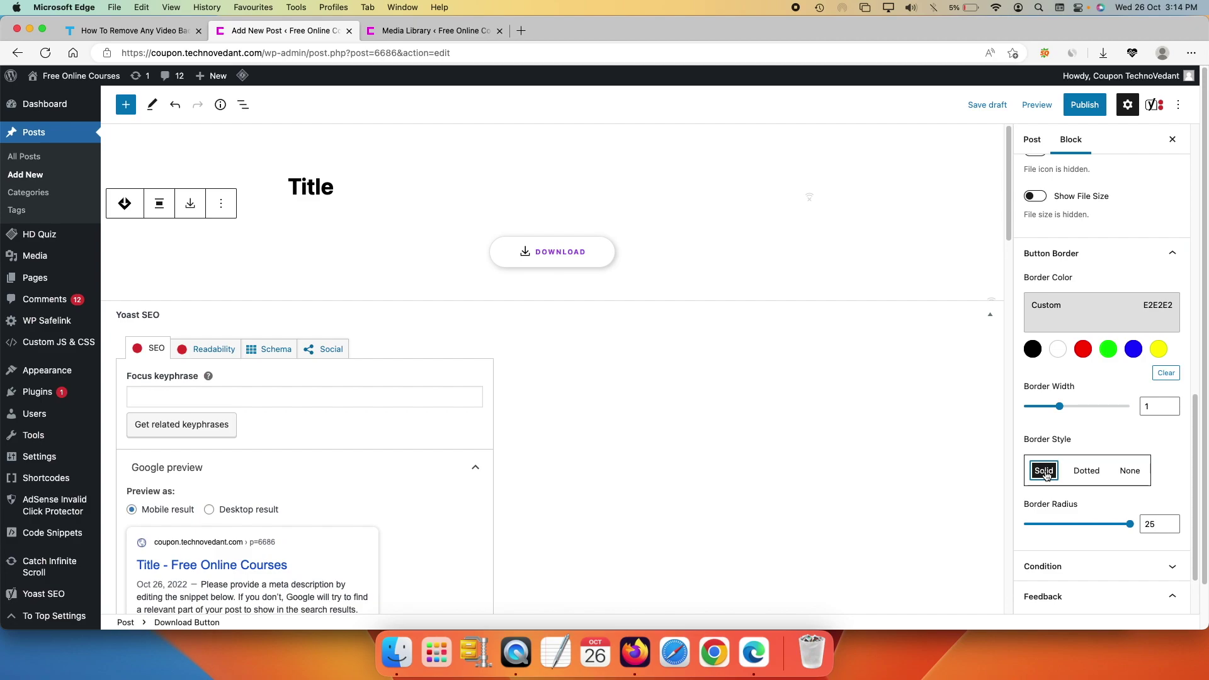
left_click(1085, 472)
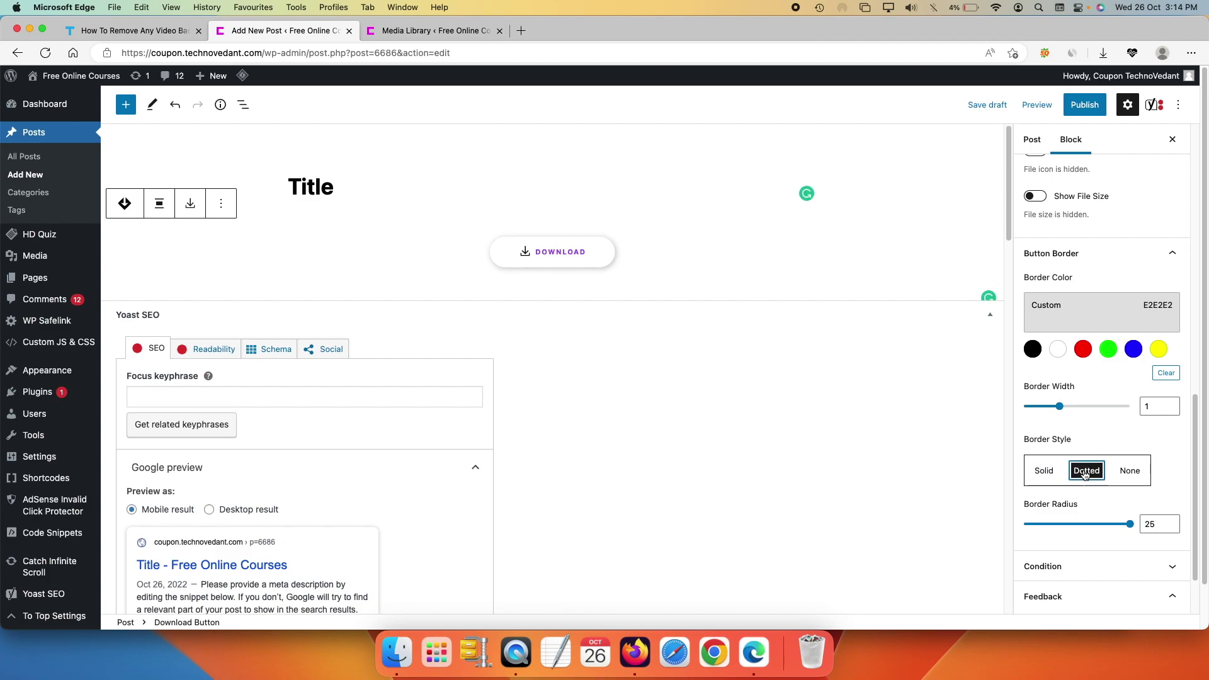
left_click(1131, 476)
left_click(1086, 472)
left_click(1134, 353)
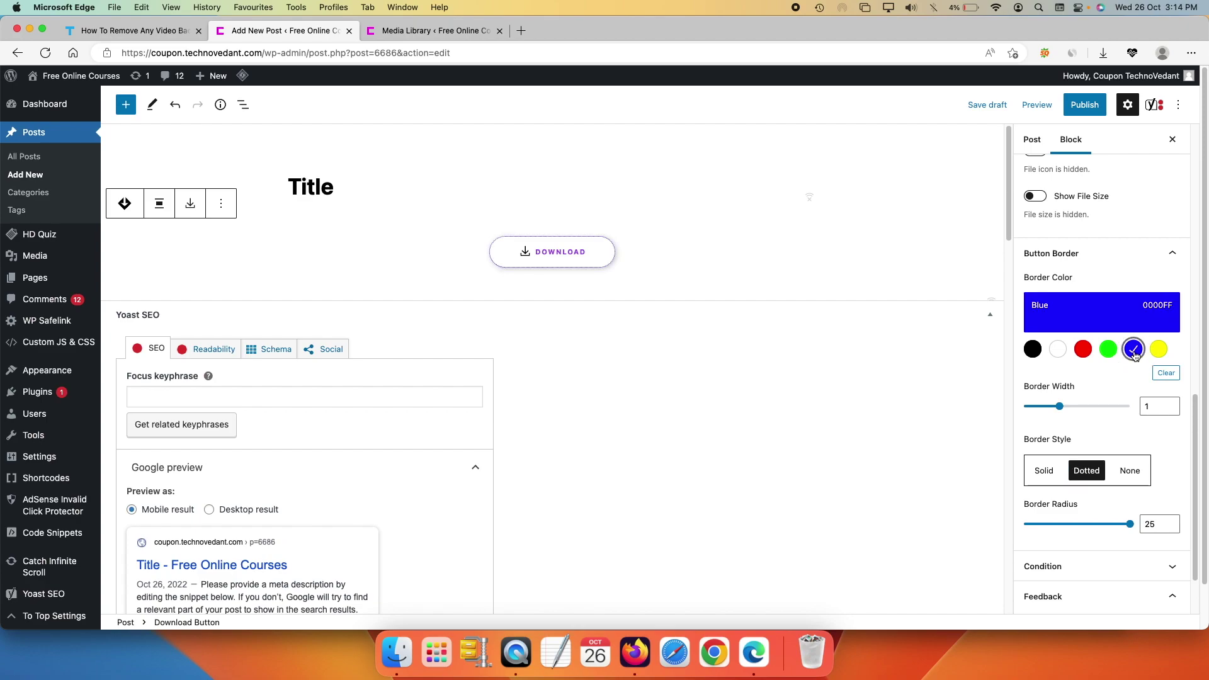
left_click_drag(1060, 406, 1130, 406)
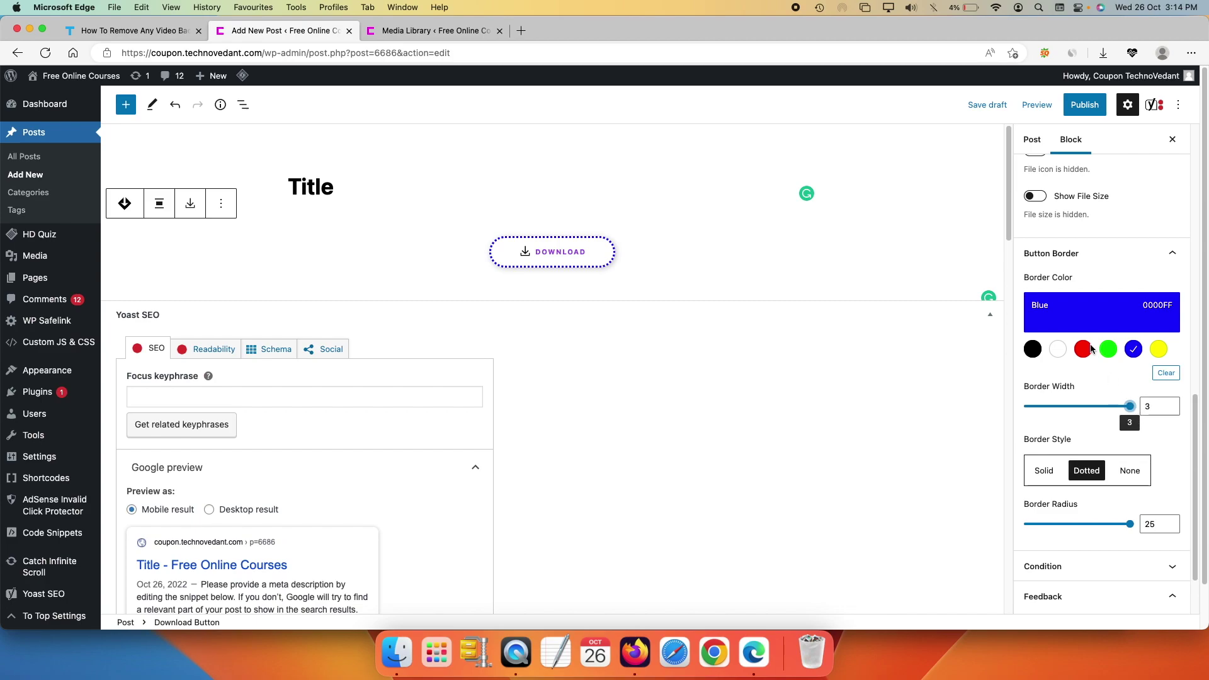
Step: Try the solid and no-border styles with yellow and green colors, and restore the dotted blue border
left_click(1045, 474)
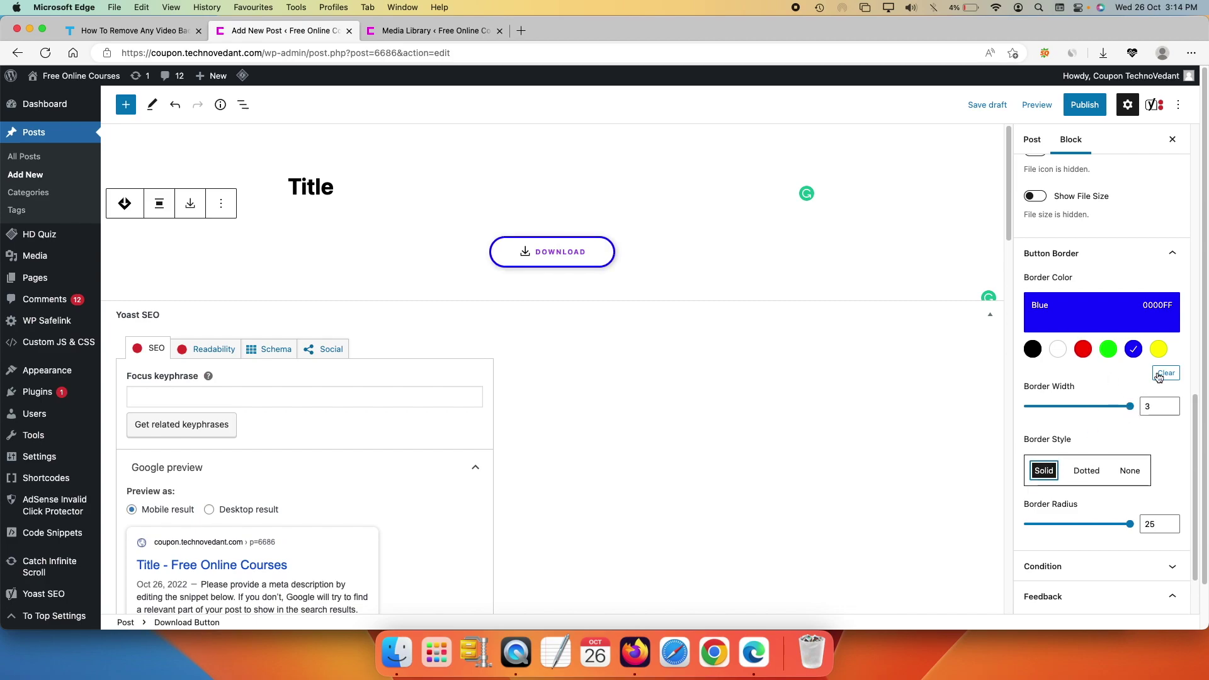
left_click(1158, 349)
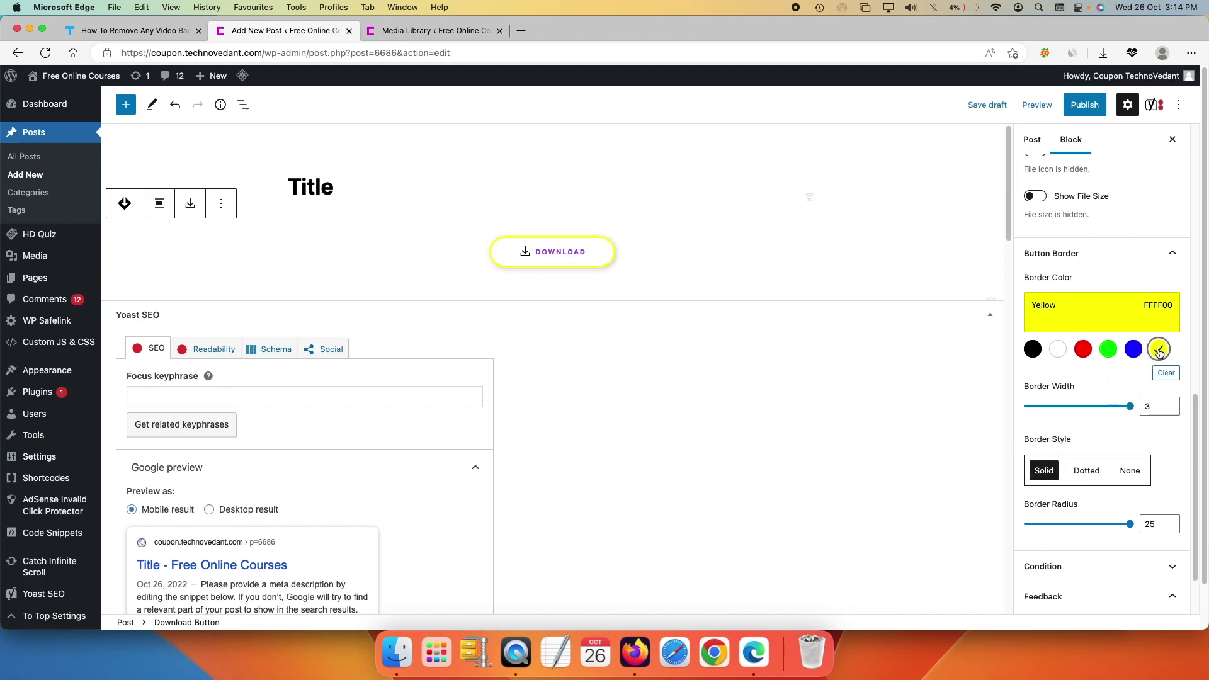
left_click(1108, 352)
left_click(1131, 472)
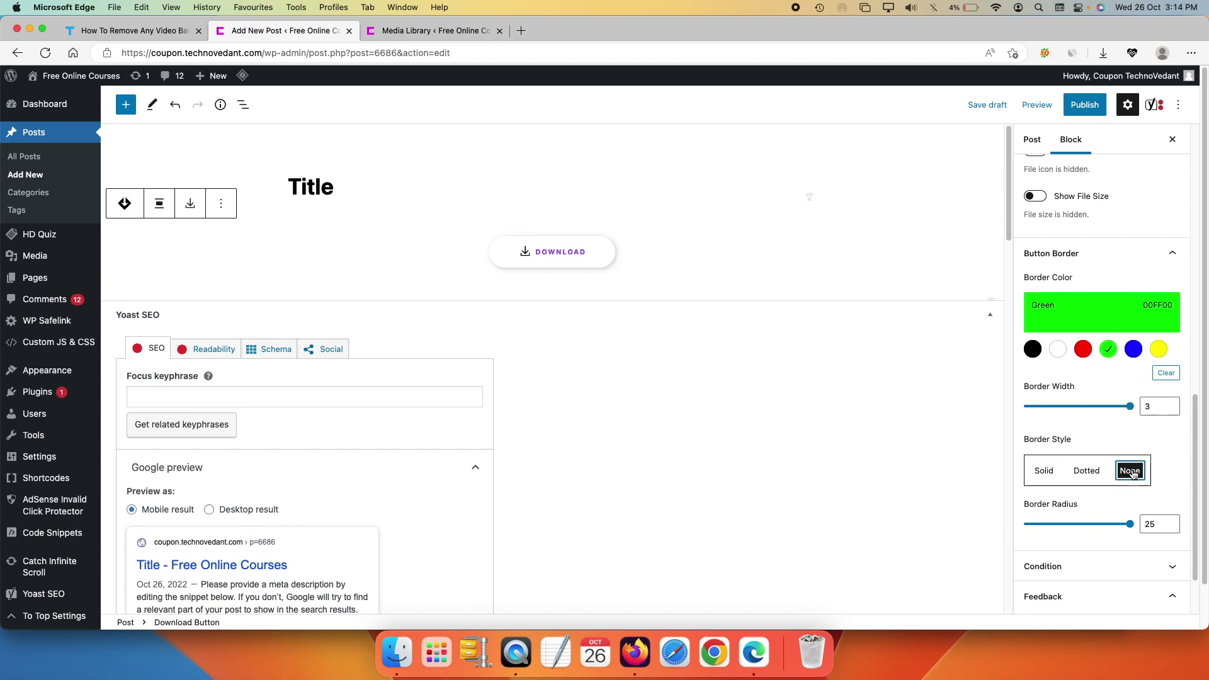
left_click(1088, 471)
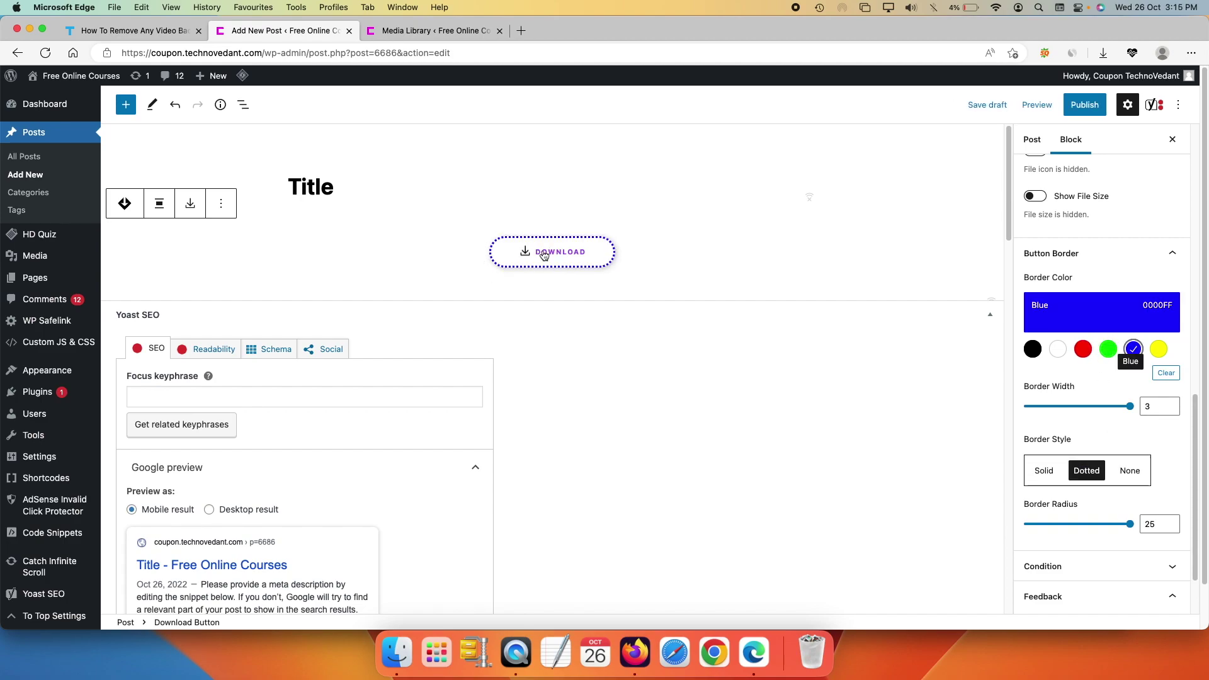
Step: Compare the styled button with the download button in the published video background removal post, and return to the post editor
key("ctrl+shift+Tab")
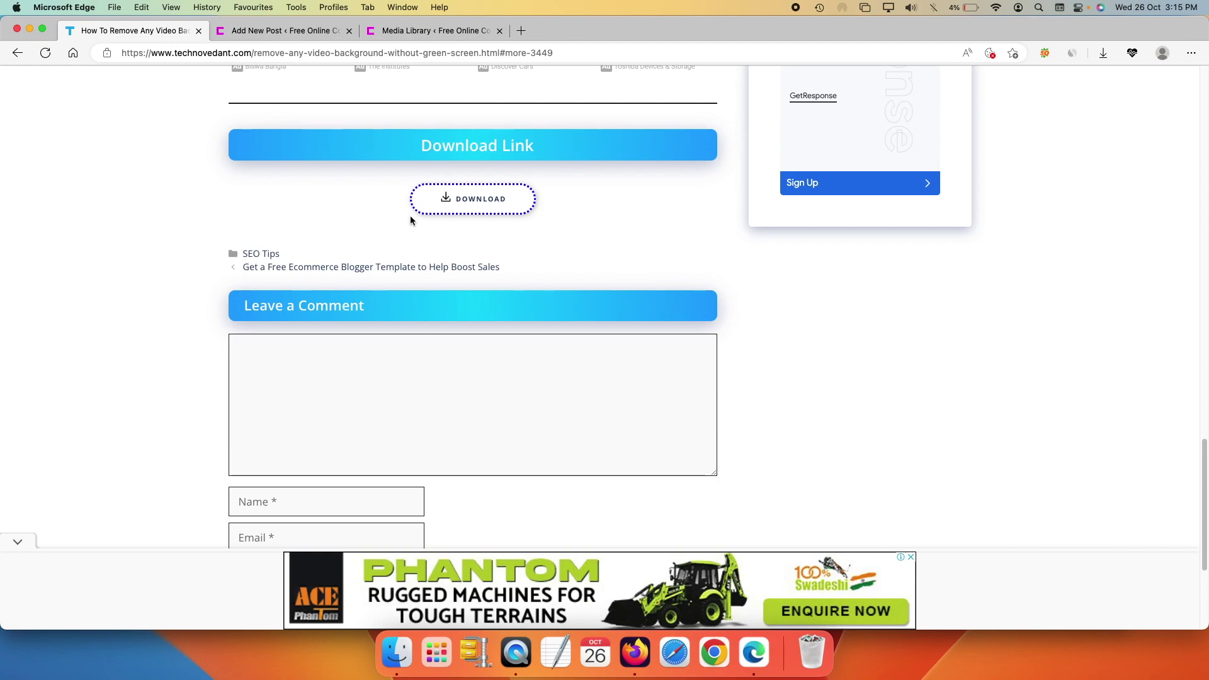
left_click(296, 30)
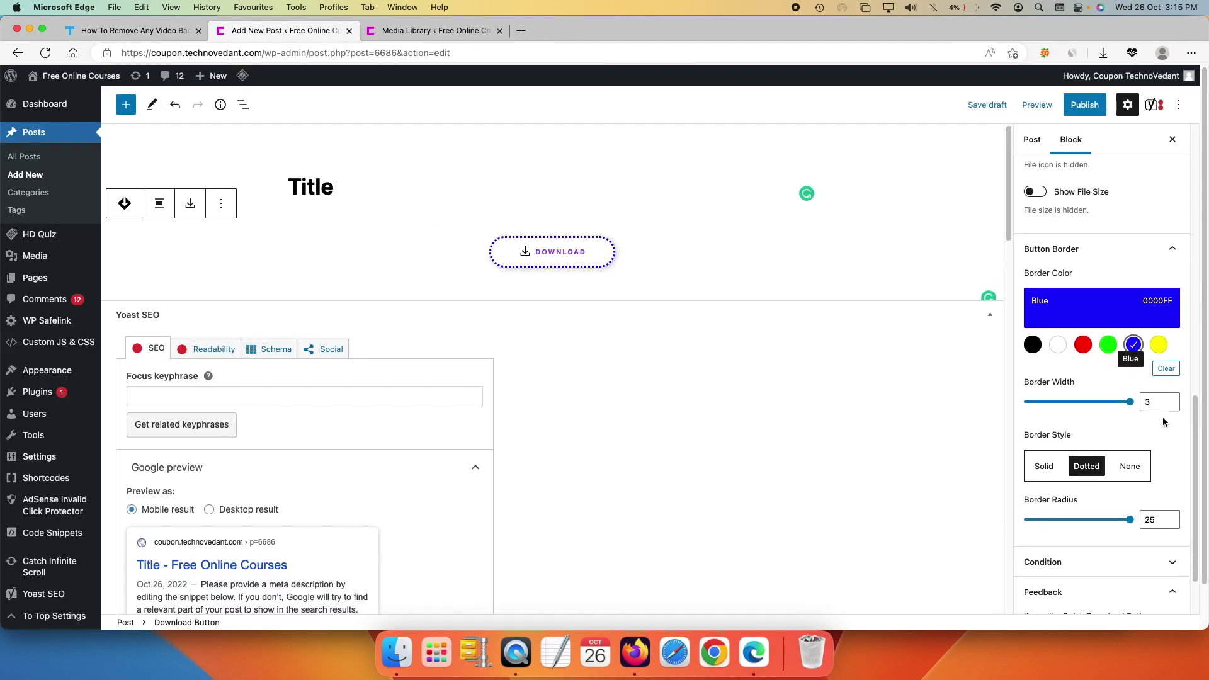
Step: Review the user roles available as the download condition for the button, and keep it at Nothing
scroll(1163, 420, "down", 3)
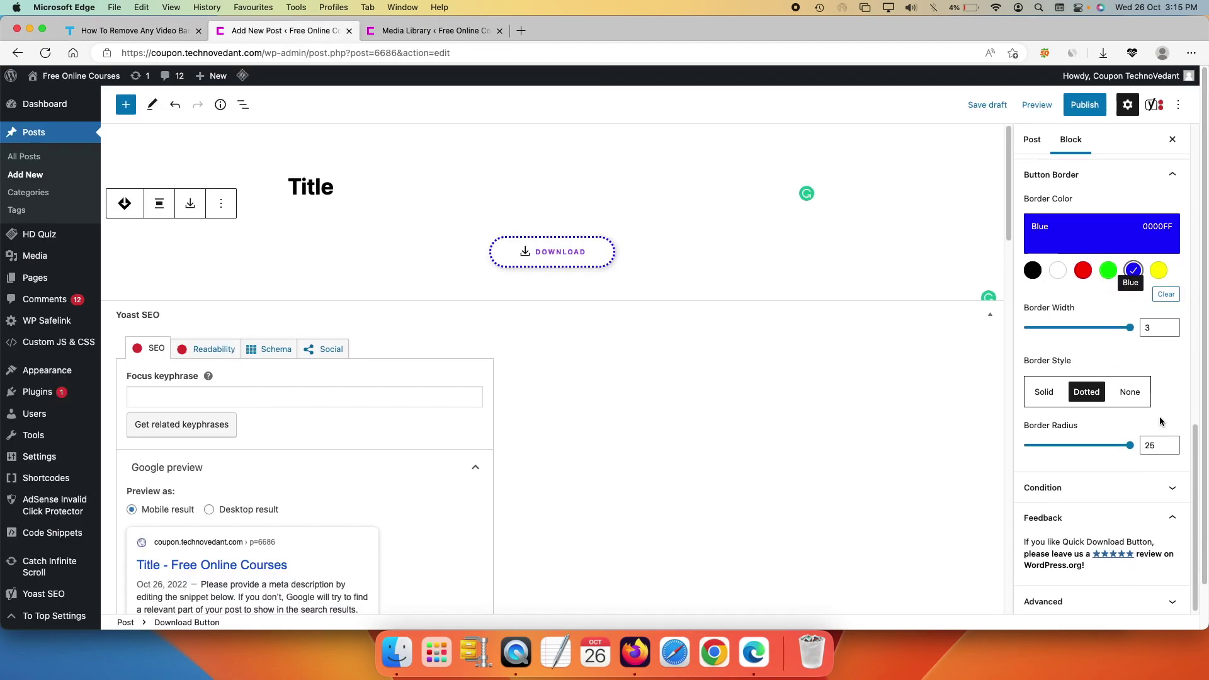
left_click(1070, 486)
scroll(1160, 522, "down", 3)
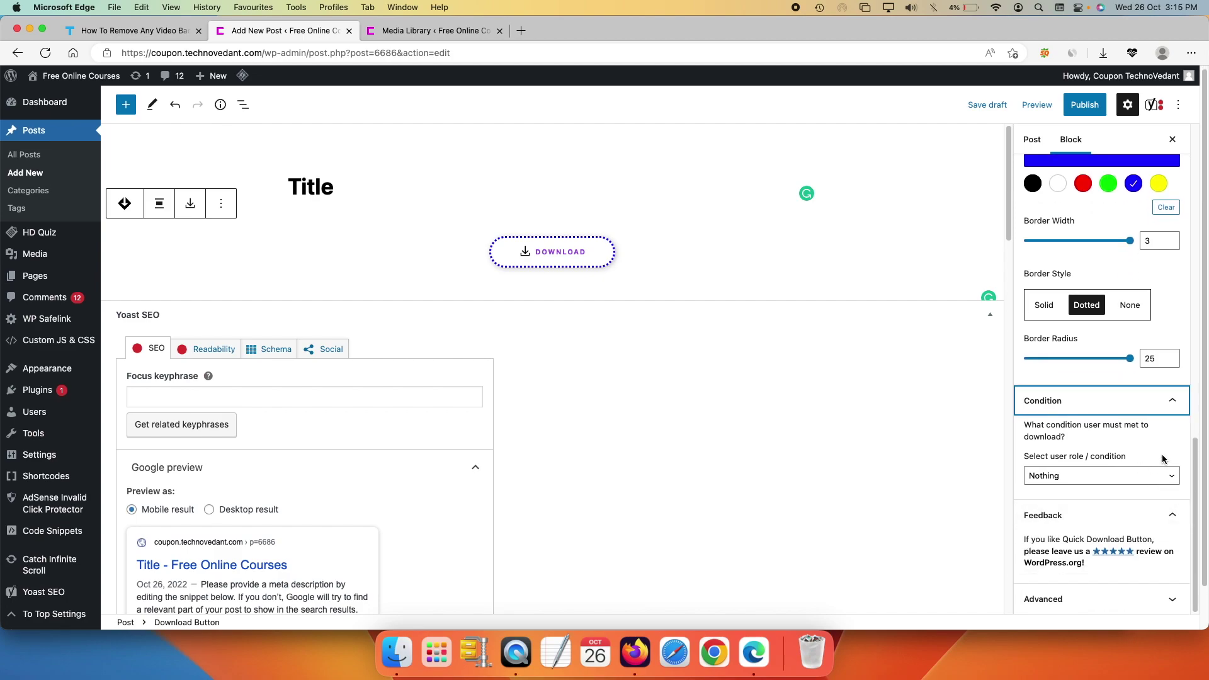
left_click(1067, 473)
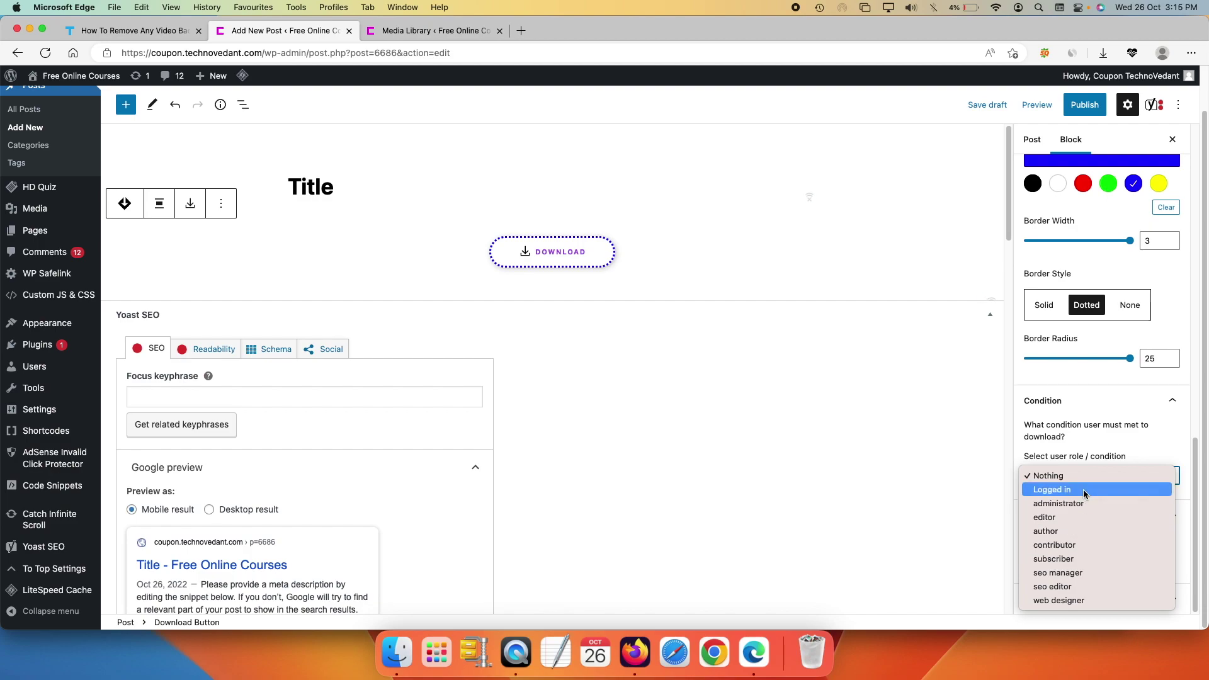
left_click(1064, 475)
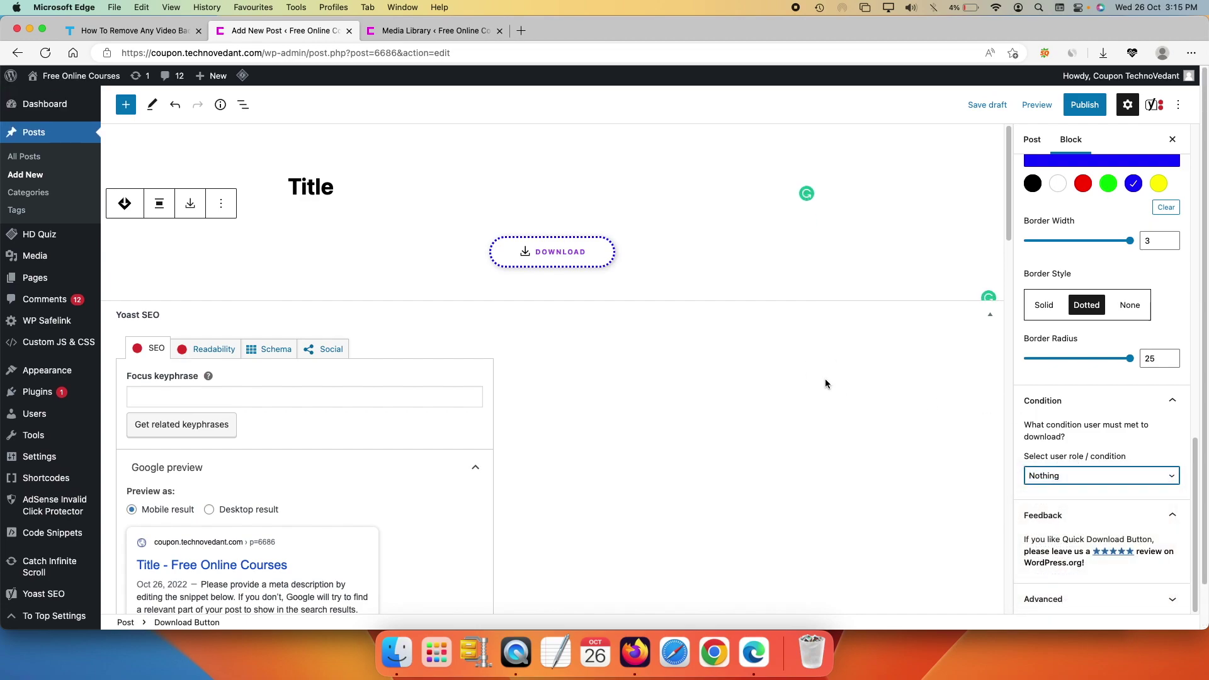
Step: Preview the post in a new browser tab and look through the page for the download button
scroll(1076, 325, "up", 10)
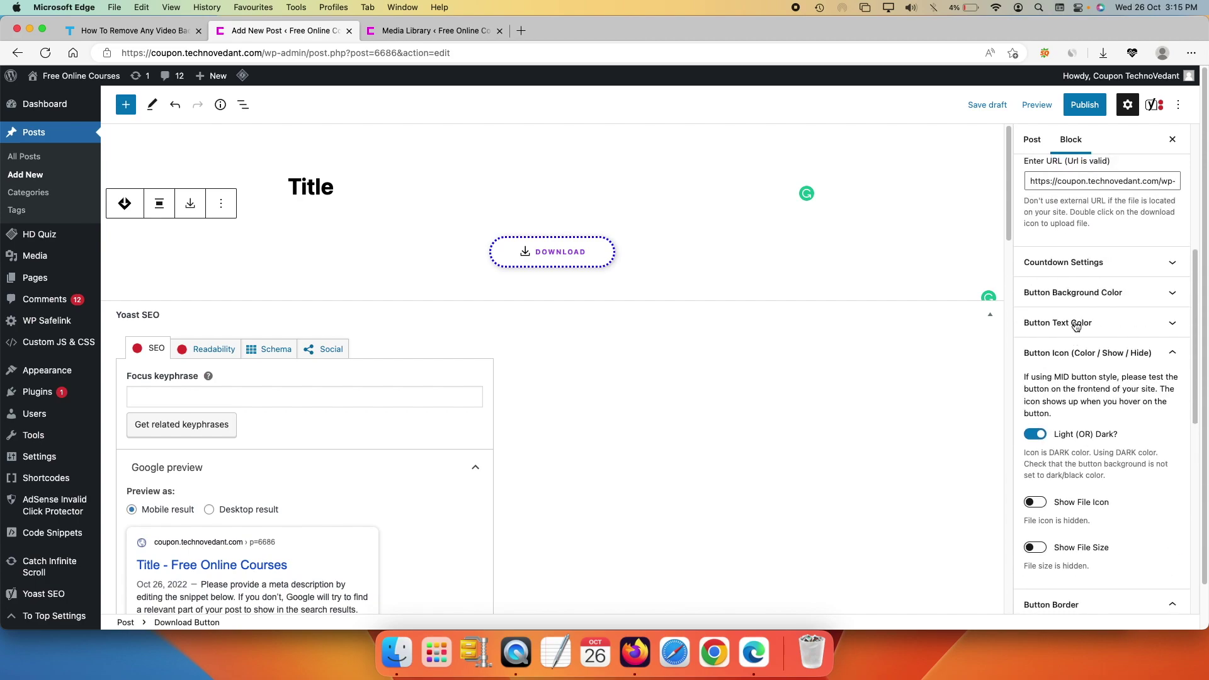
left_click(1029, 112)
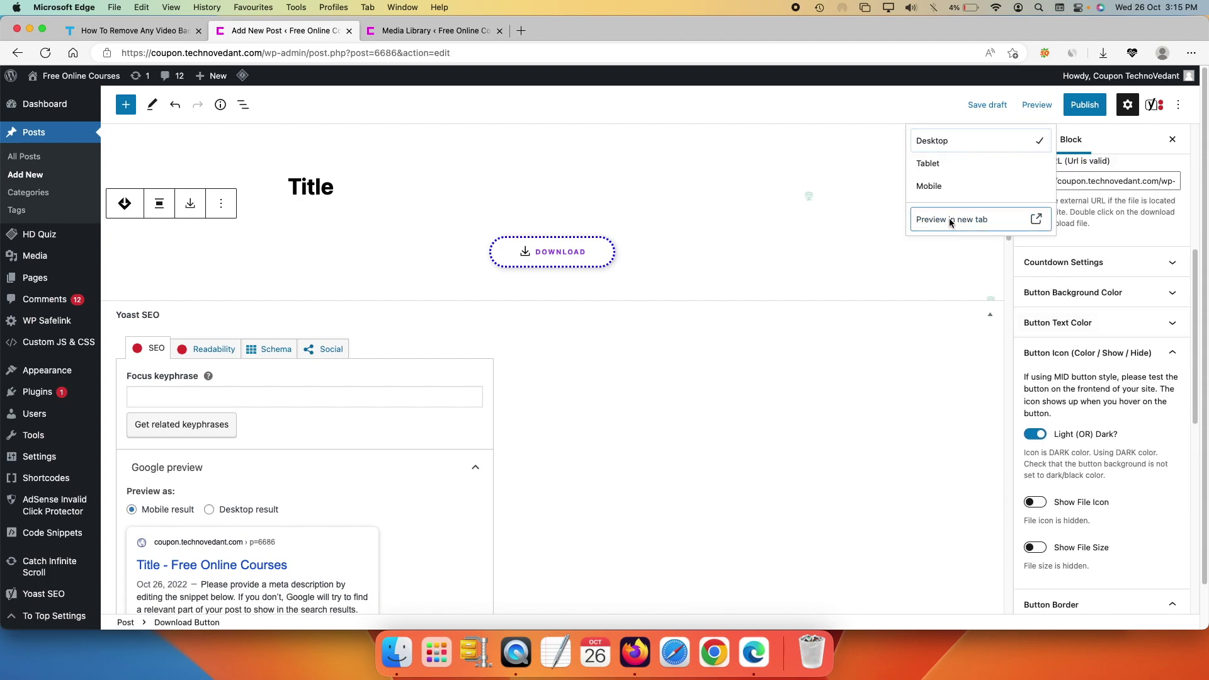
left_click(958, 217)
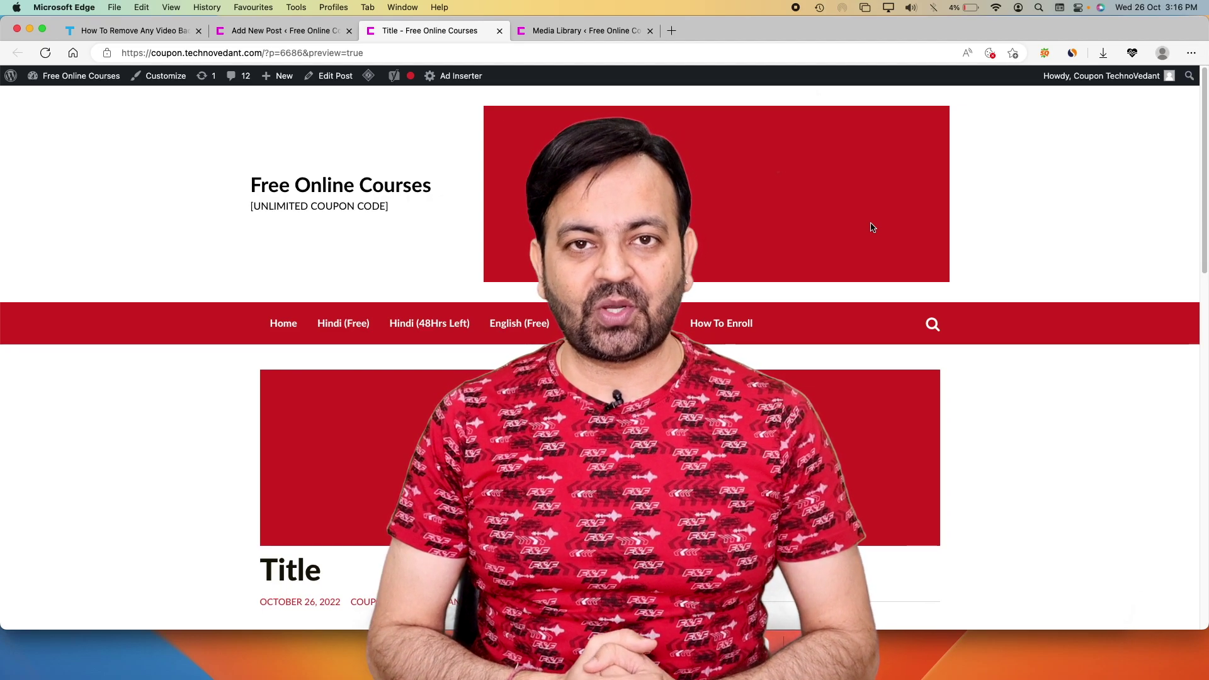
scroll(582, 252, "down", 6)
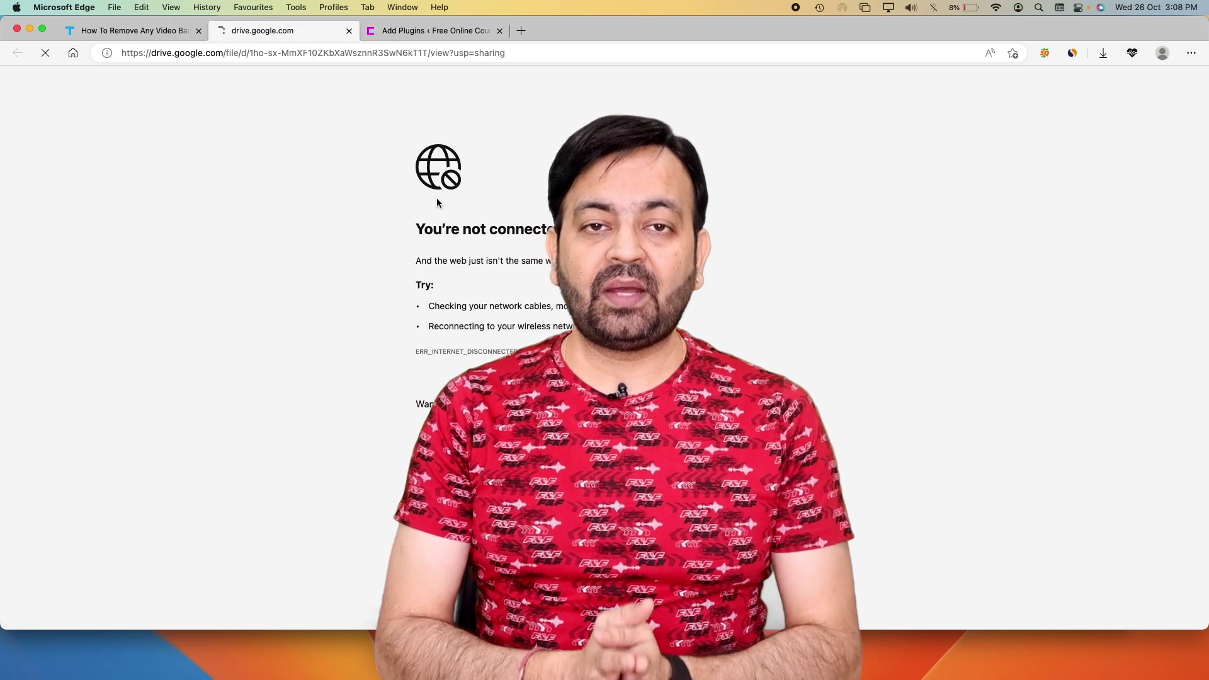
Step: Close the Google Drive tab, and install and activate the Quick Download Button plugin
key("super+w")
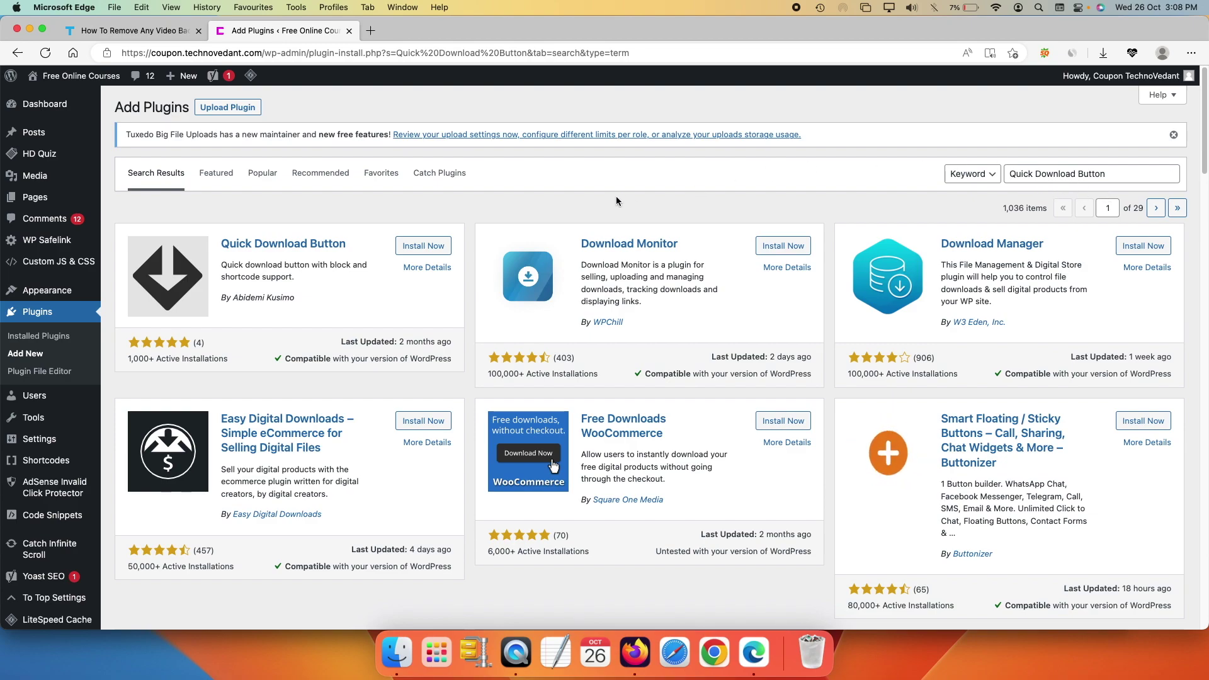
left_click(429, 246)
left_click(429, 247)
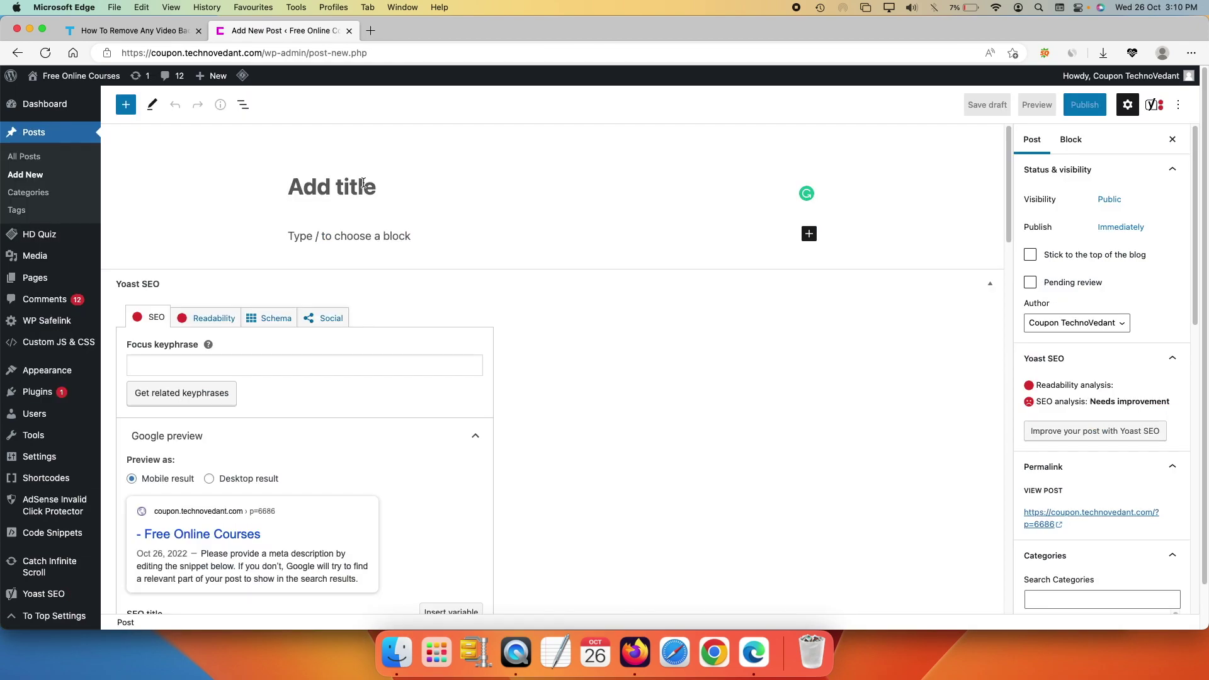
Step: Enter "Title" as the new post's title and insert a Download Button block below it
type("Title")
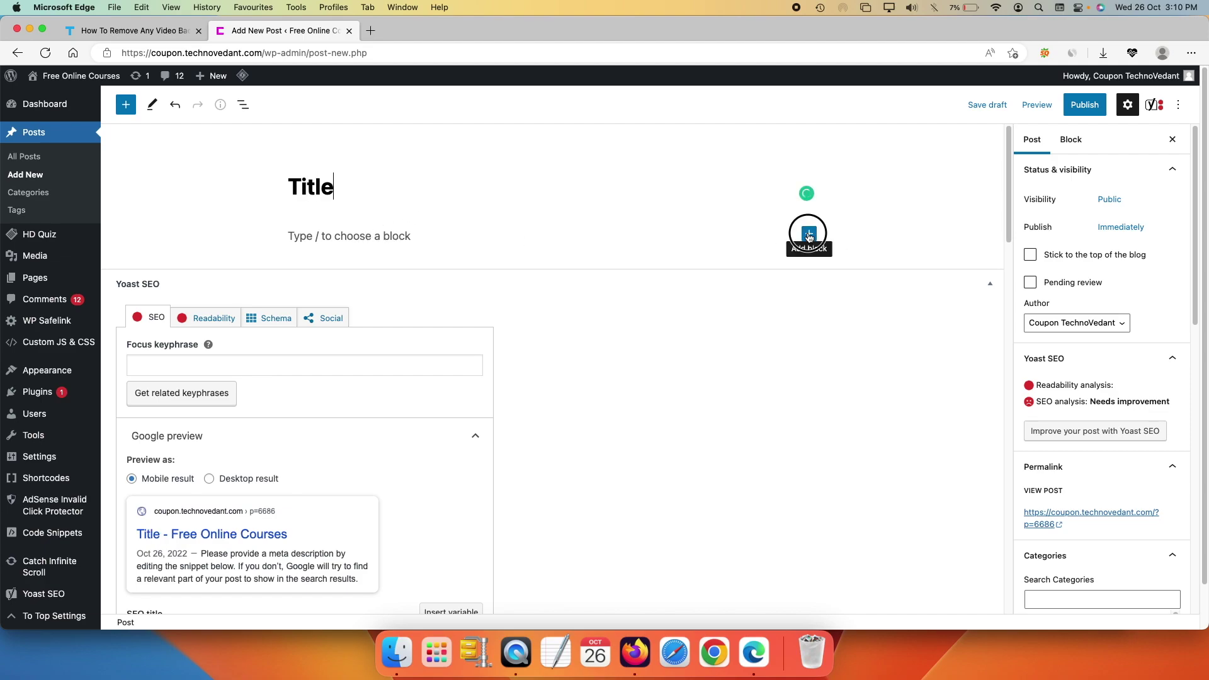
left_click(809, 235)
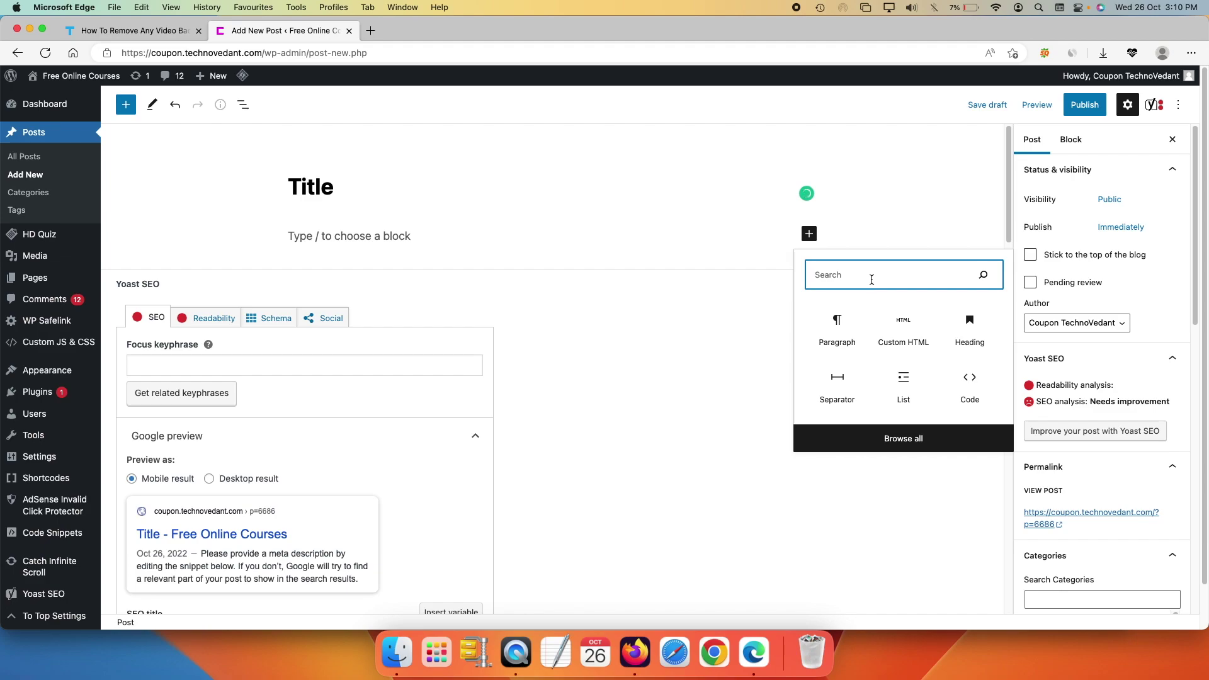
type("download")
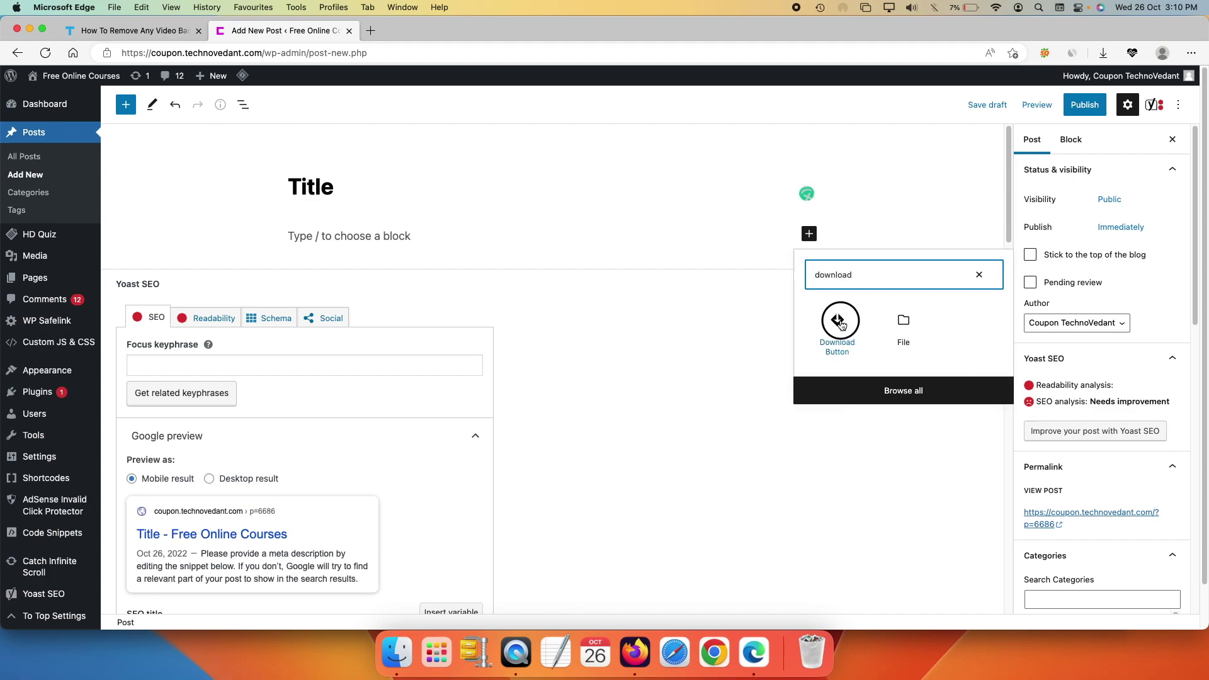
left_click(840, 321)
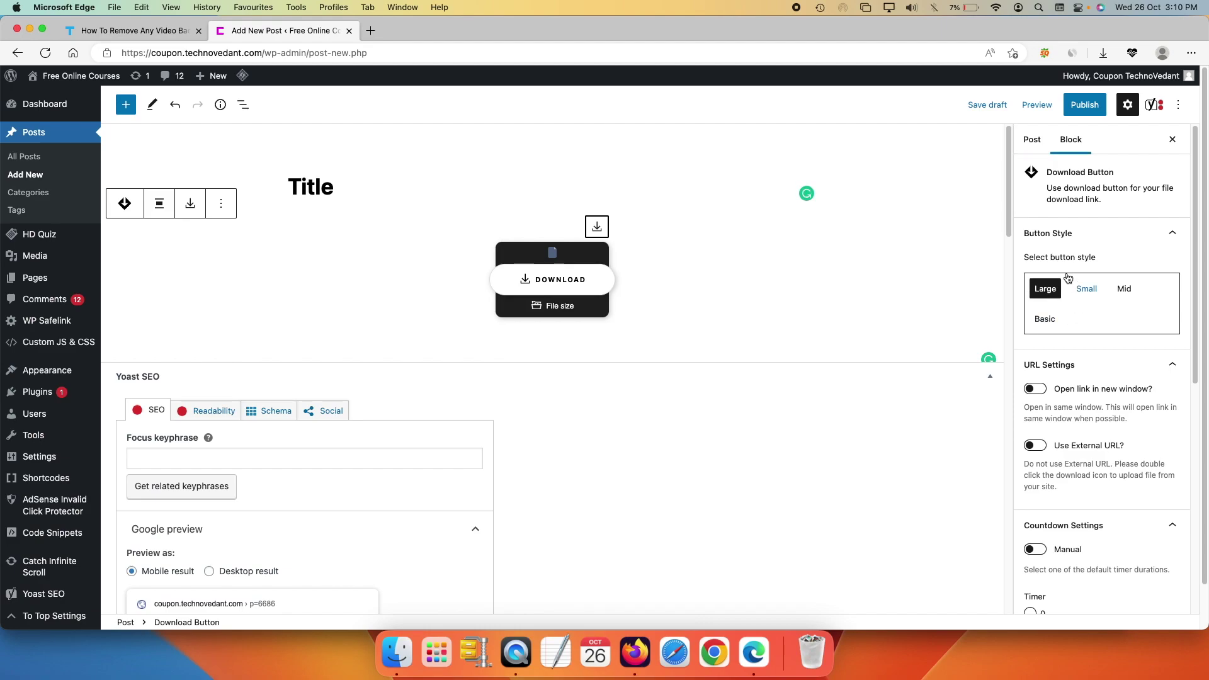